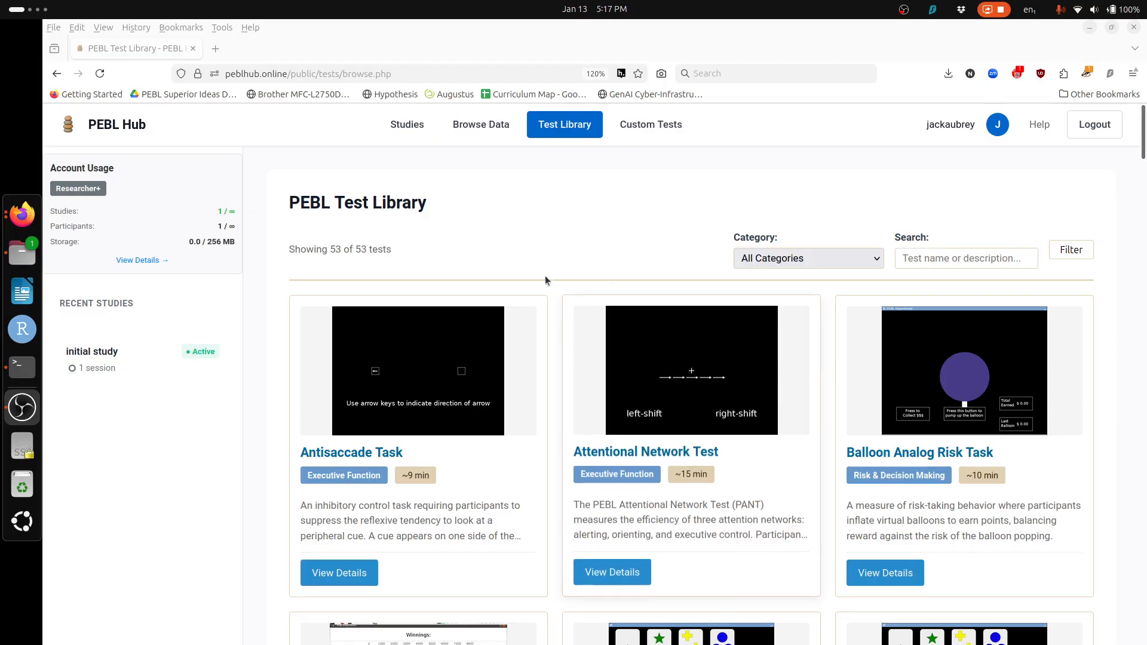
# Step: Open the Berlin Numeracy Test card's details, showing test ID BNT and main file BNT.pbl
pyautogui.scroll(-6, 551, 221)
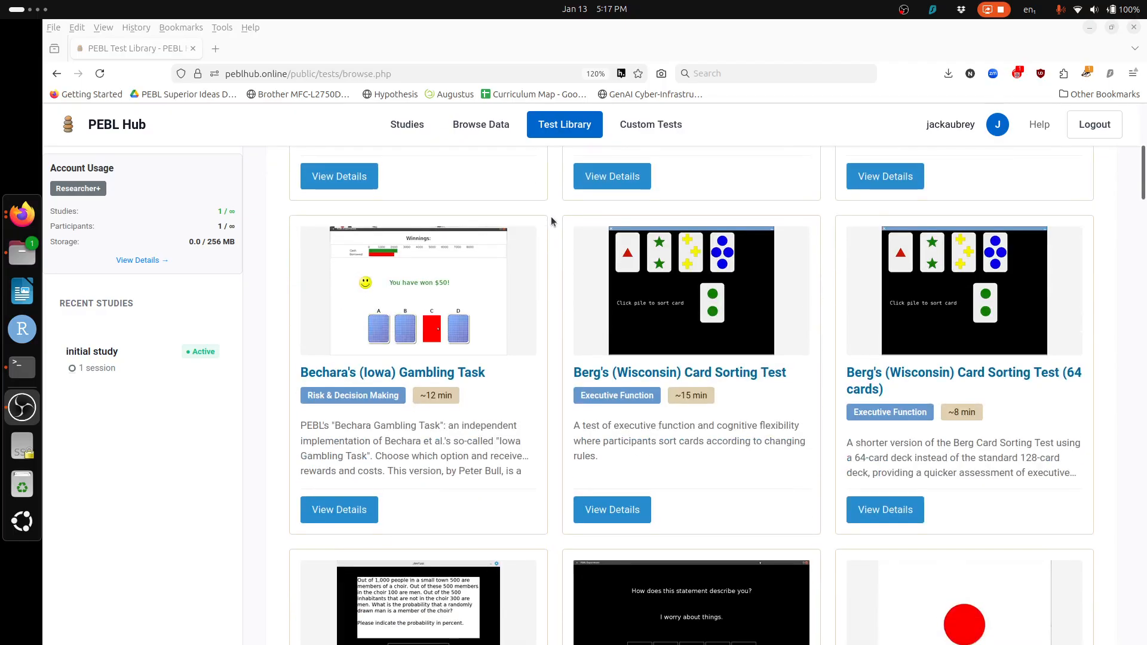
pyautogui.scroll(-4, 551, 221)
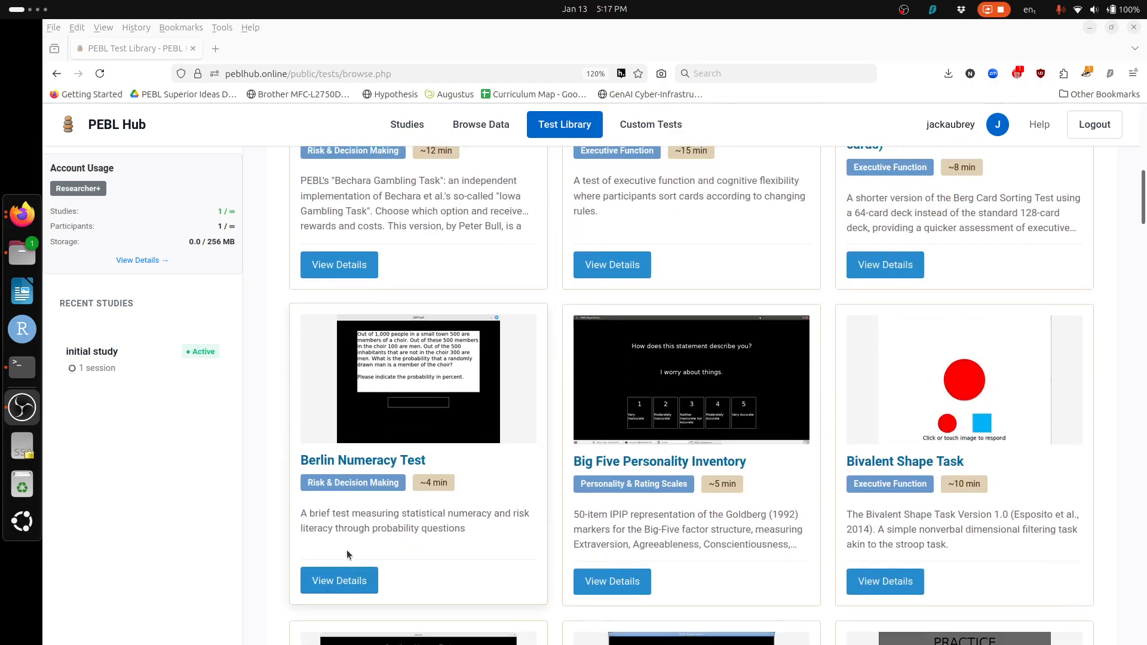
pyautogui.click(350, 576)
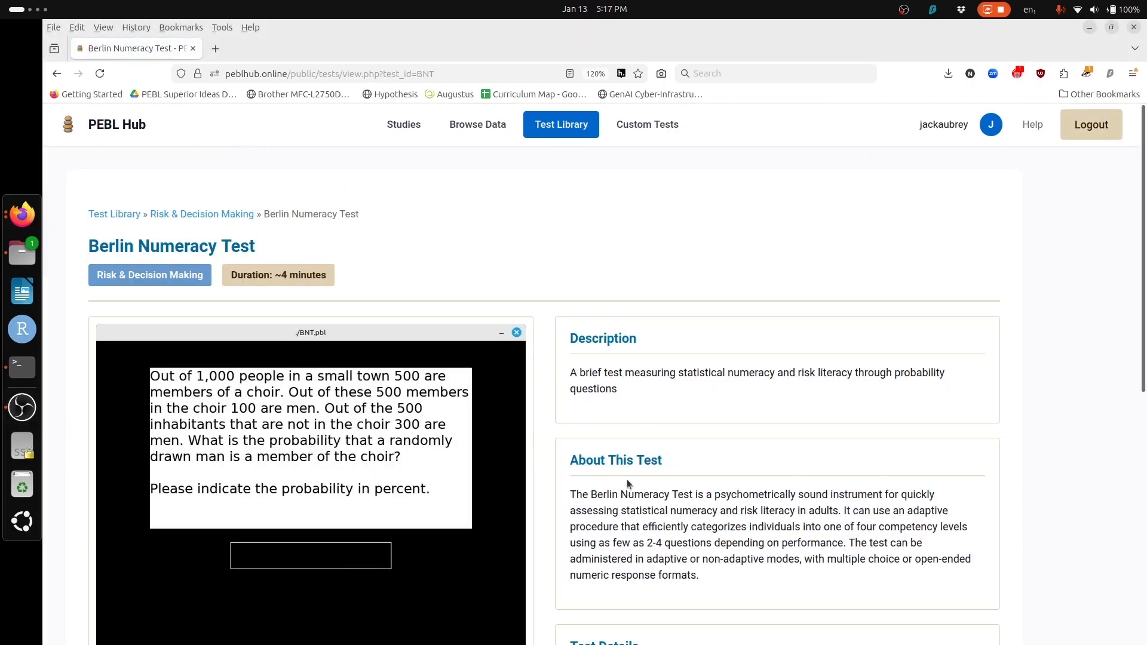
pyautogui.scroll(-10, 626, 479)
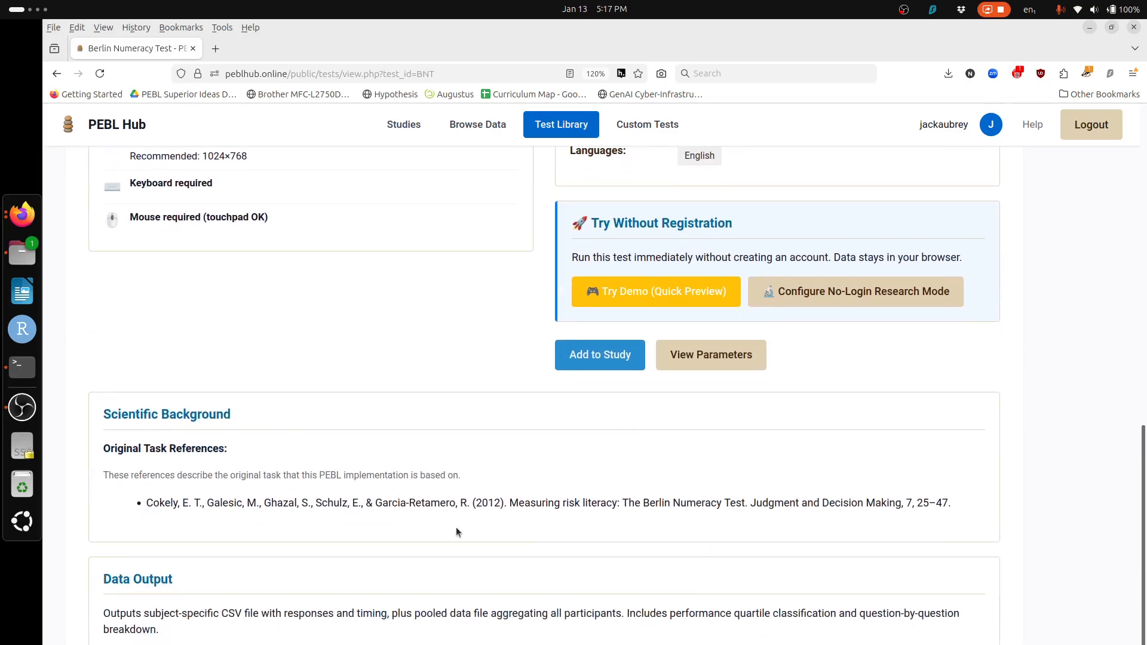
pyautogui.scroll(3, 471, 627)
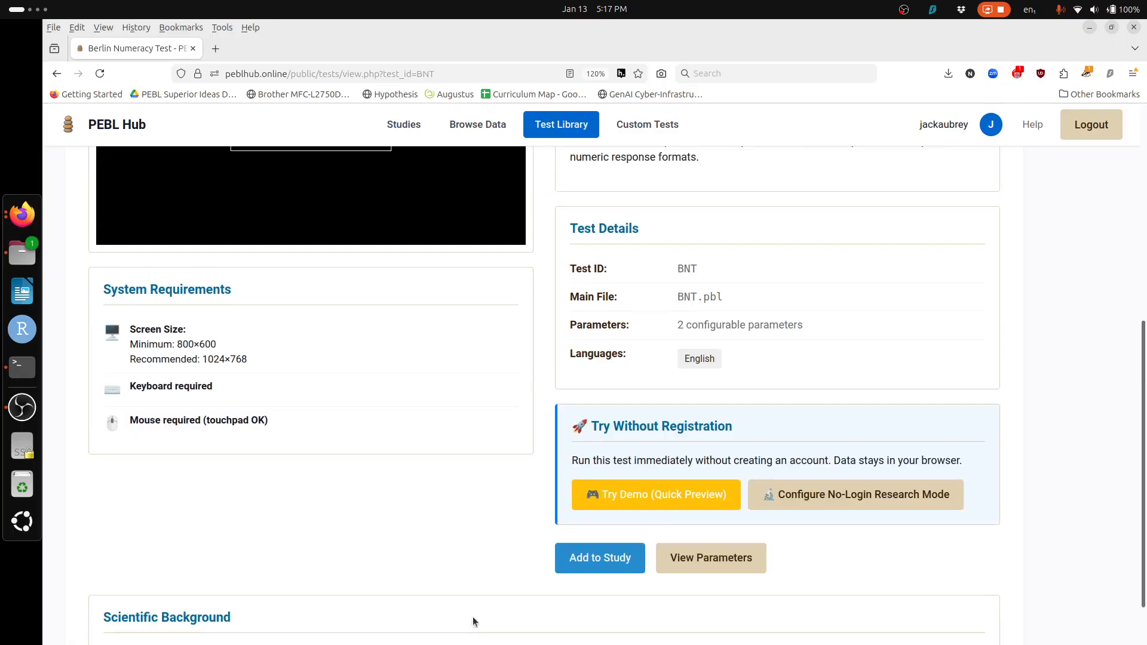
# Step: Open the Try Demo (Quick Preview) launch setup for the Berlin Numeracy Test
pyautogui.click(679, 494)
pyautogui.scroll(-8, 414, 544)
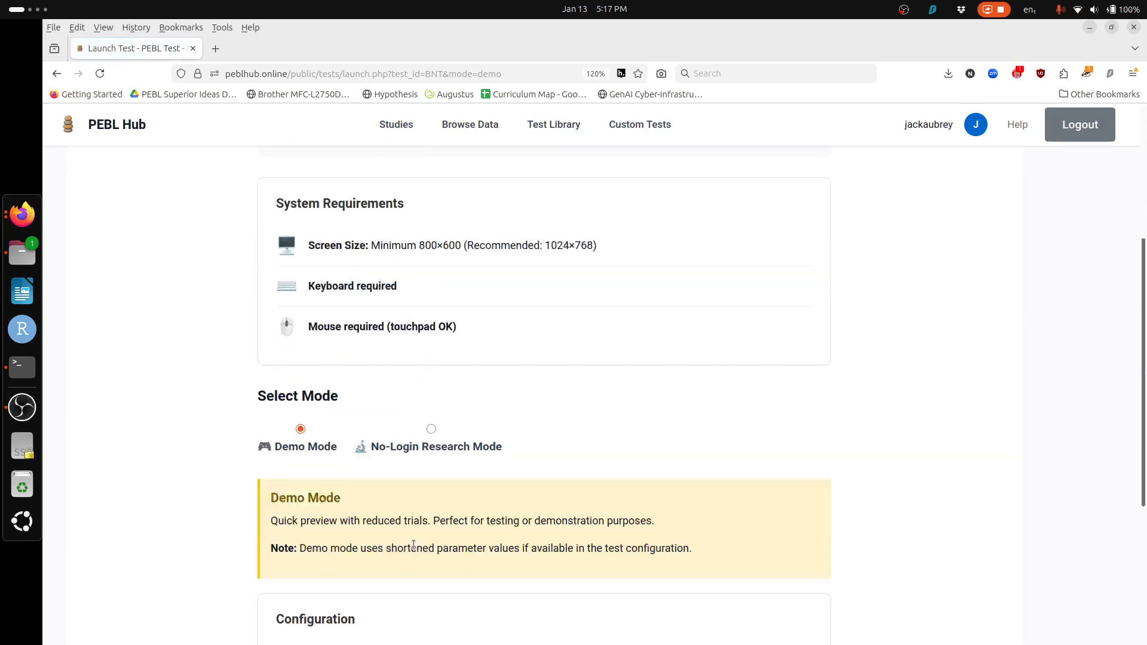
pyautogui.scroll(-2, 413, 544)
pyautogui.scroll(7, 414, 544)
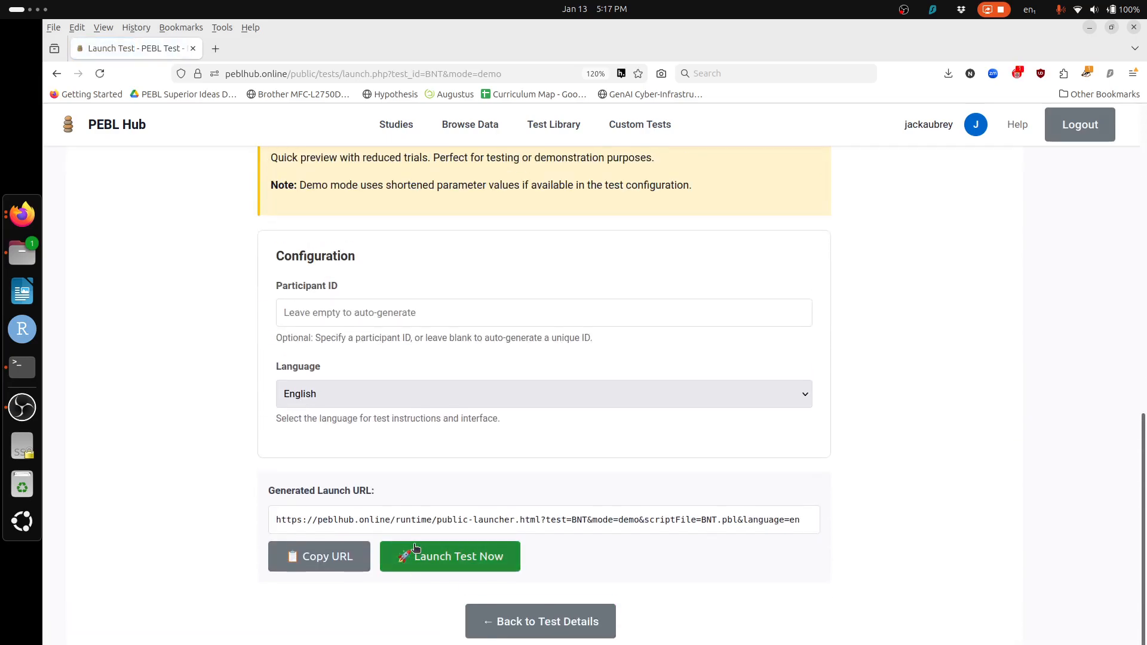
pyautogui.scroll(5, 414, 544)
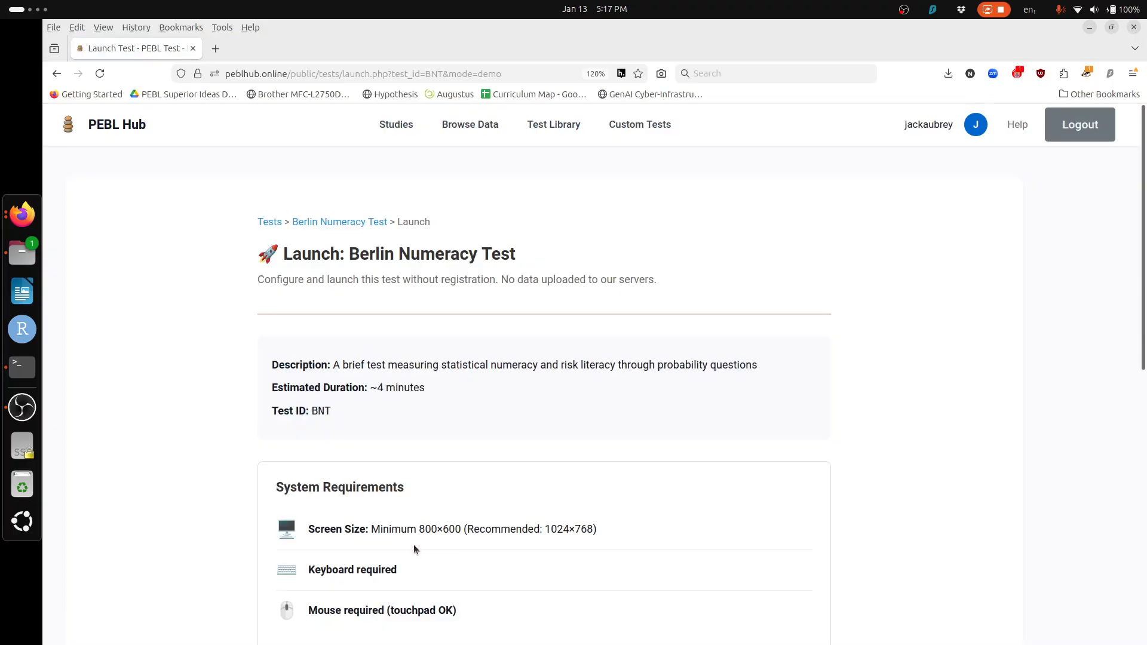
pyautogui.scroll(-4, 404, 577)
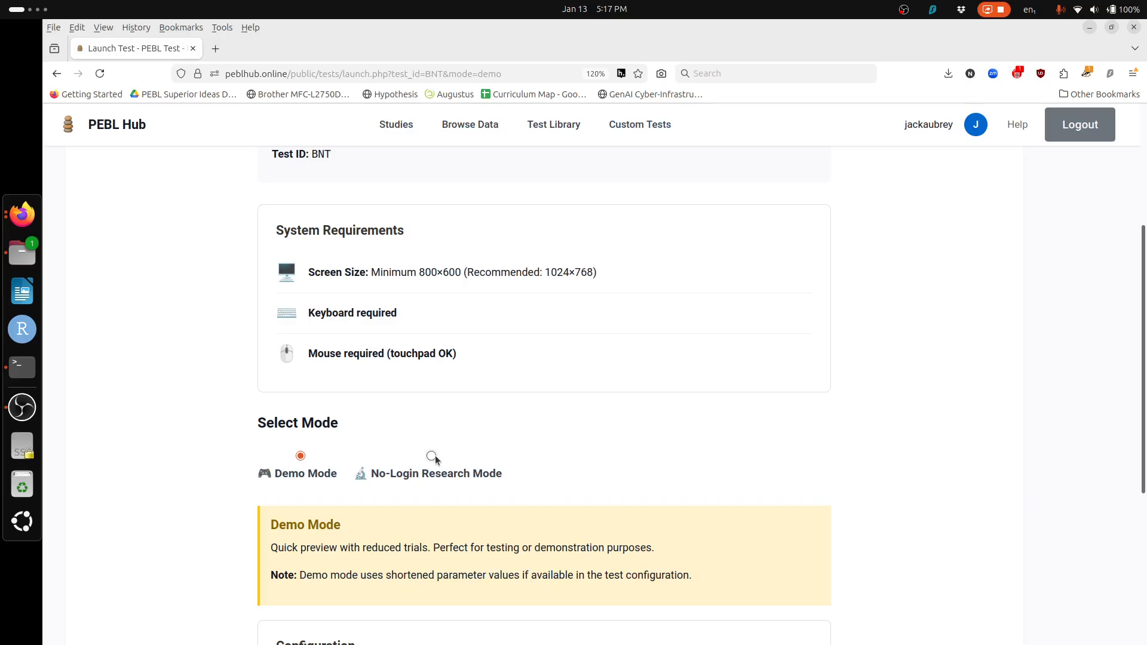
# Step: Select No-Login Research Mode as the launch mode for data collection
pyautogui.click(432, 456)
pyautogui.click(296, 456)
pyautogui.click(431, 457)
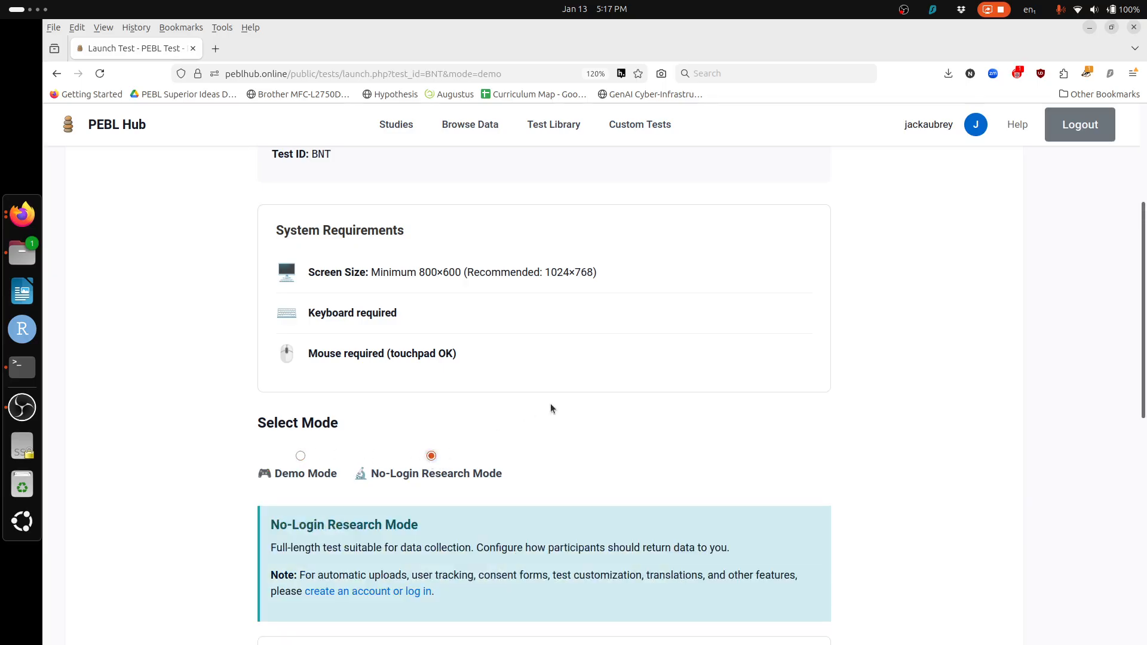
pyautogui.scroll(-3, 551, 405)
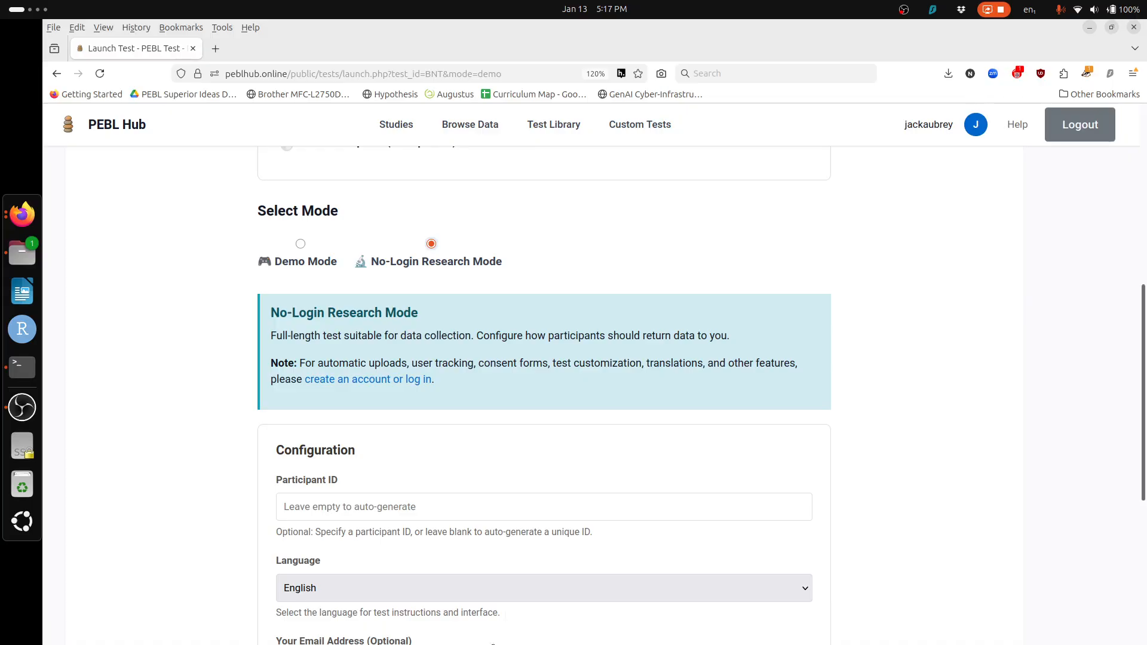
pyautogui.click(575, 591)
pyautogui.click(576, 590)
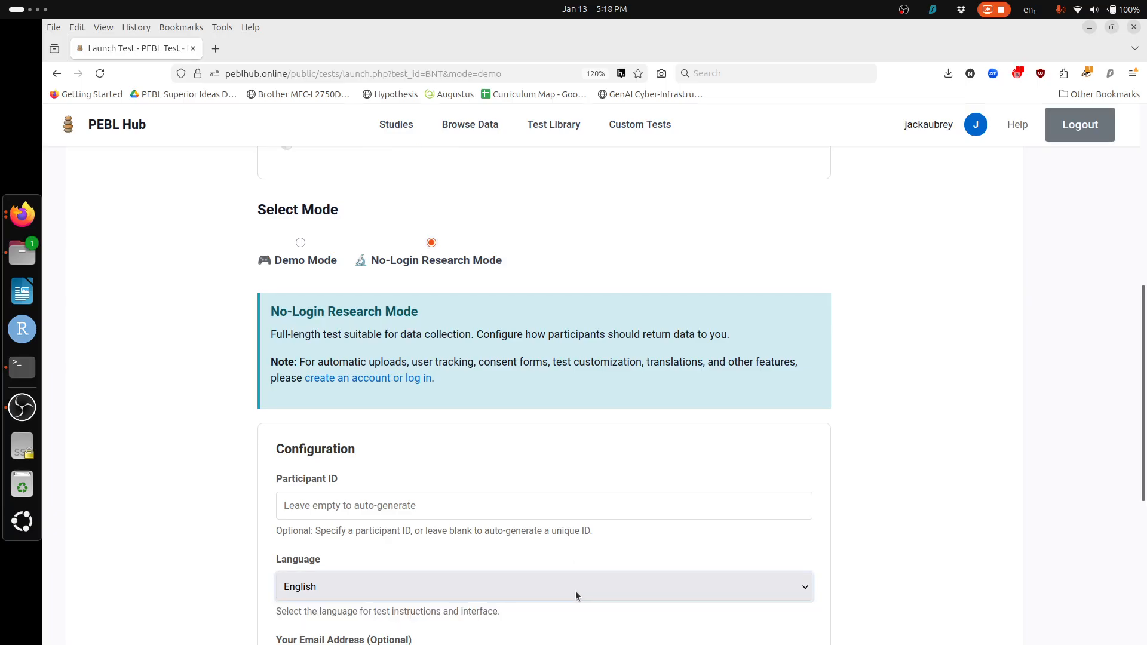
pyautogui.scroll(-3, 948, 497)
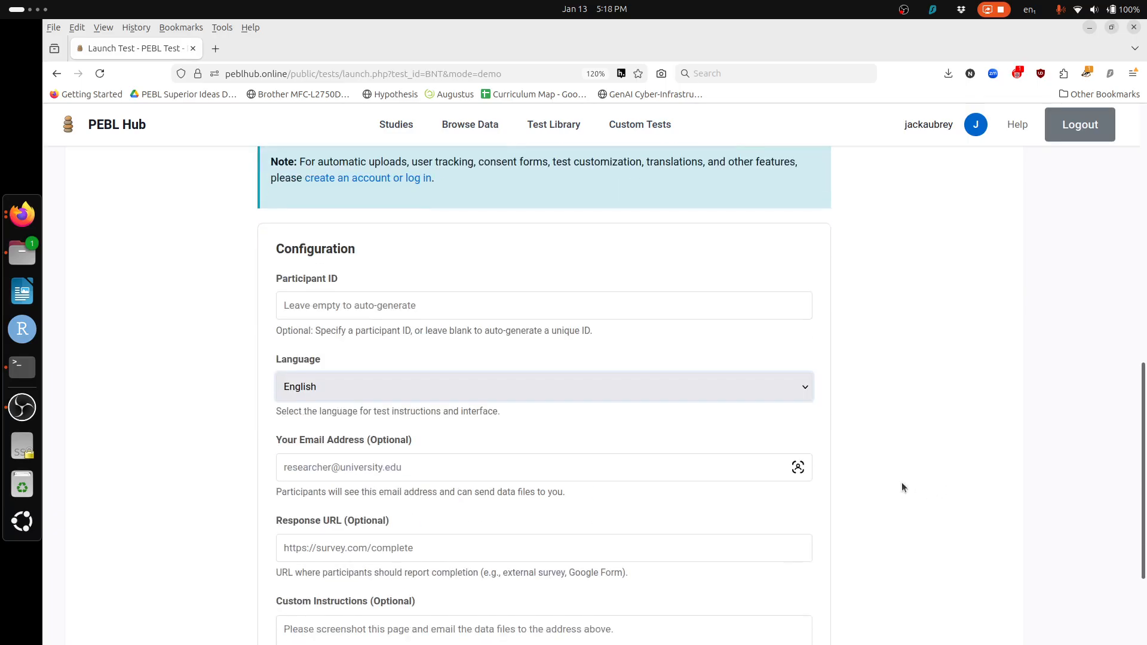
pyautogui.click(639, 463)
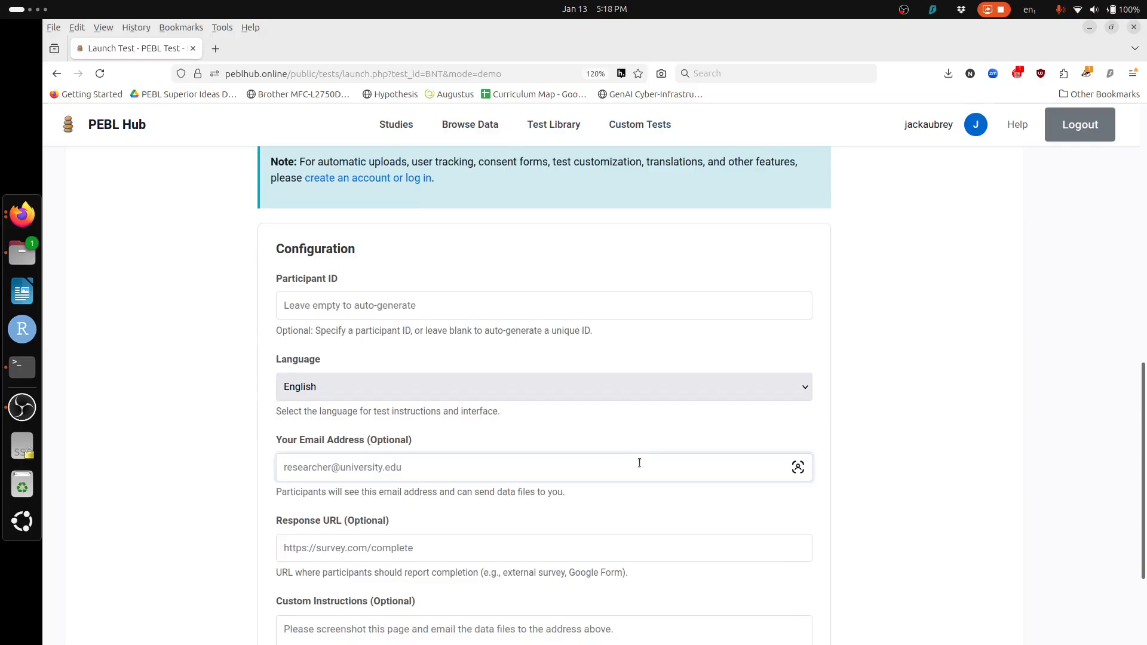
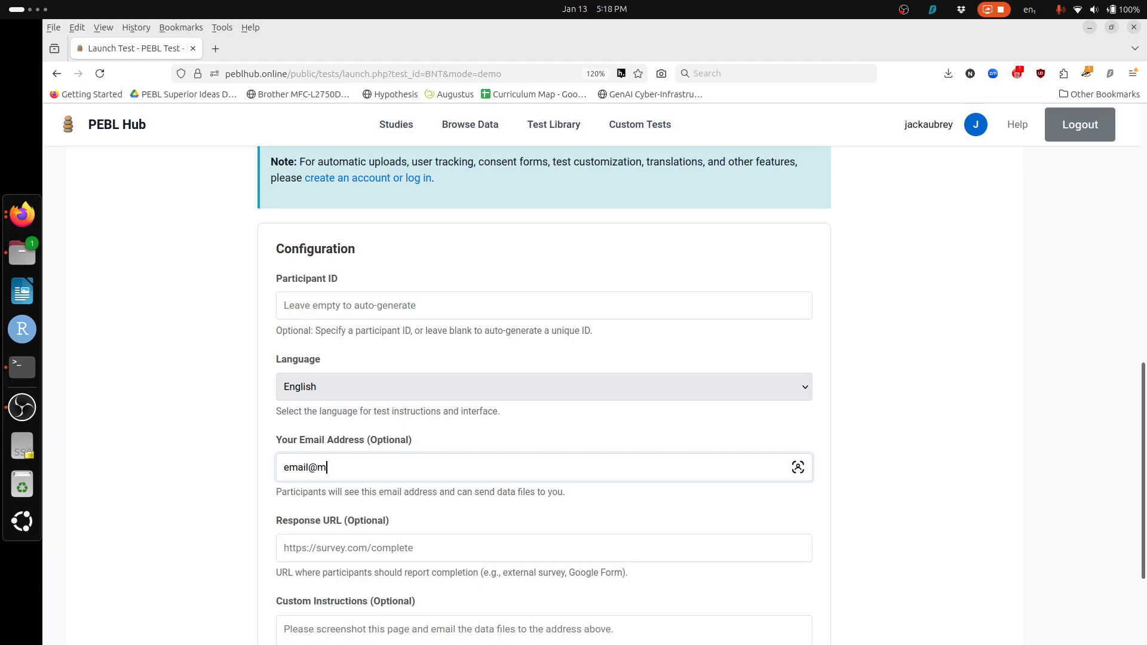
pyautogui.click(626, 549)
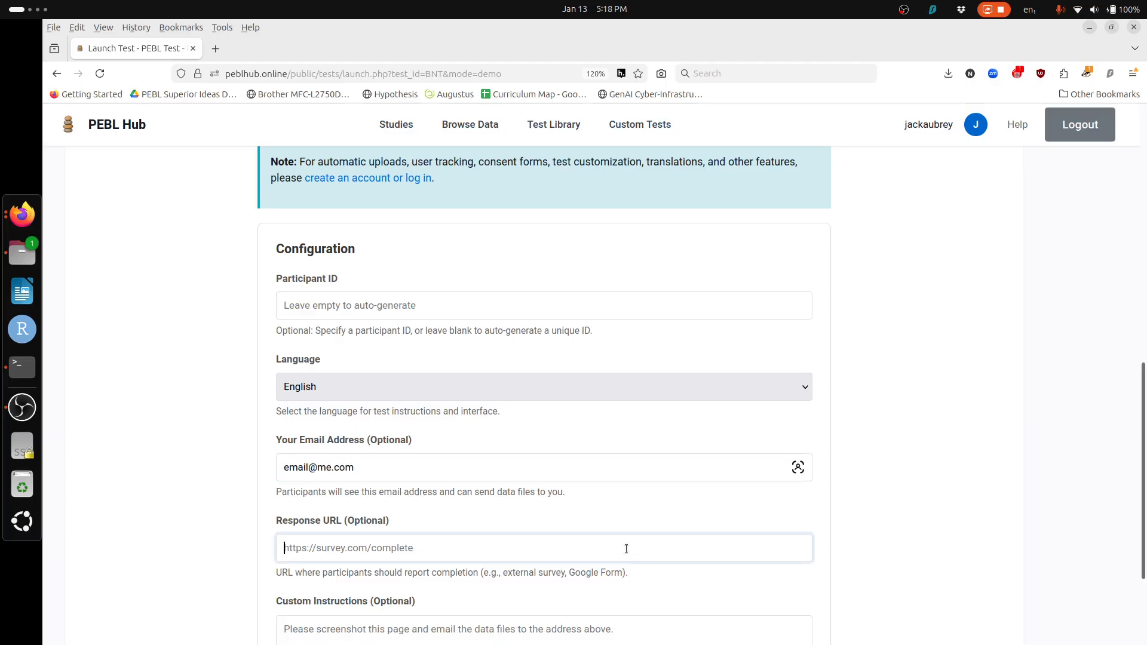
pyautogui.write('http:/')
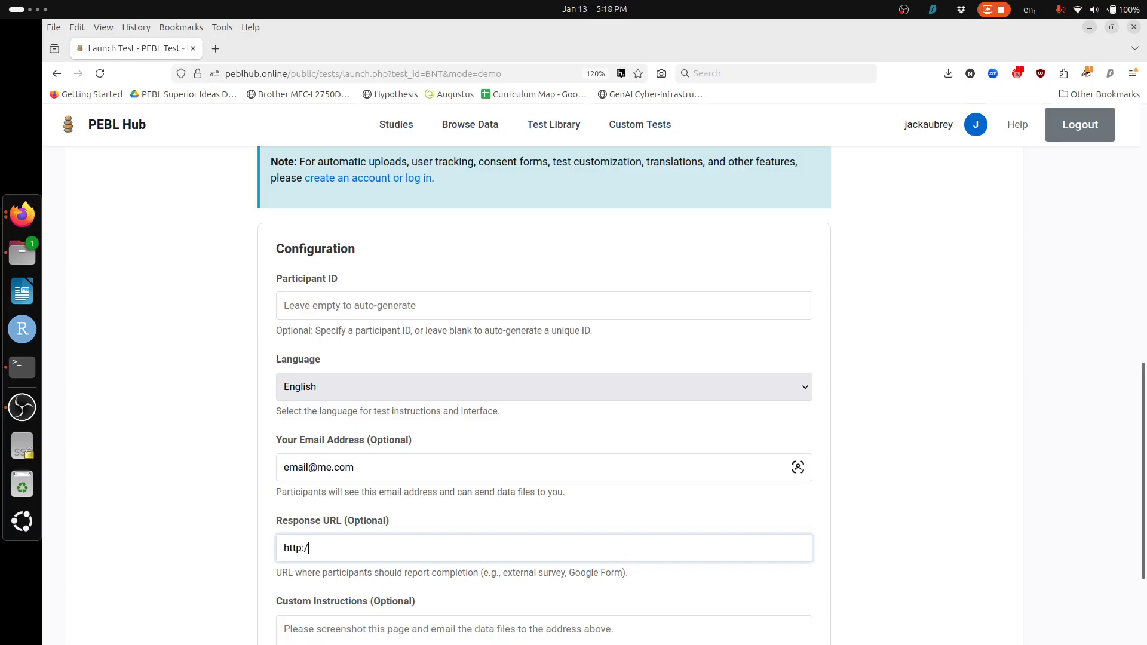
pyautogui.write('/survey.com')
# Step: Add custom instructions 'please upload or email me the data in .zip format below', then select the generated URL
pyautogui.click(768, 624)
pyautogui.write('pleas')
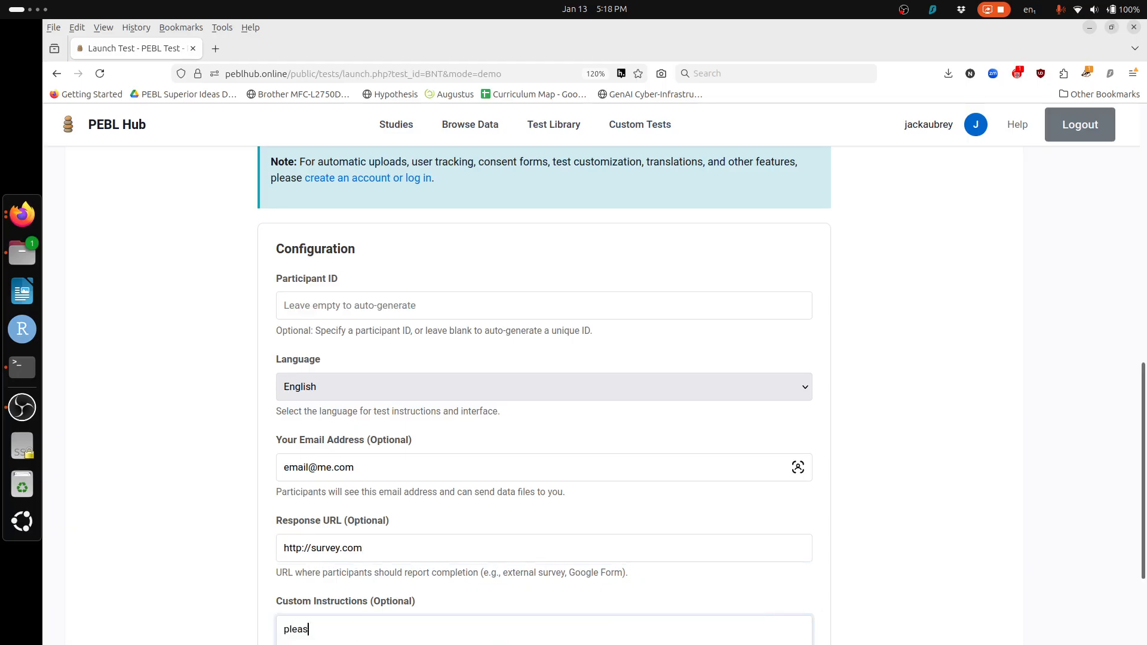
pyautogui.write('e upload or email me the data in .zip forma')
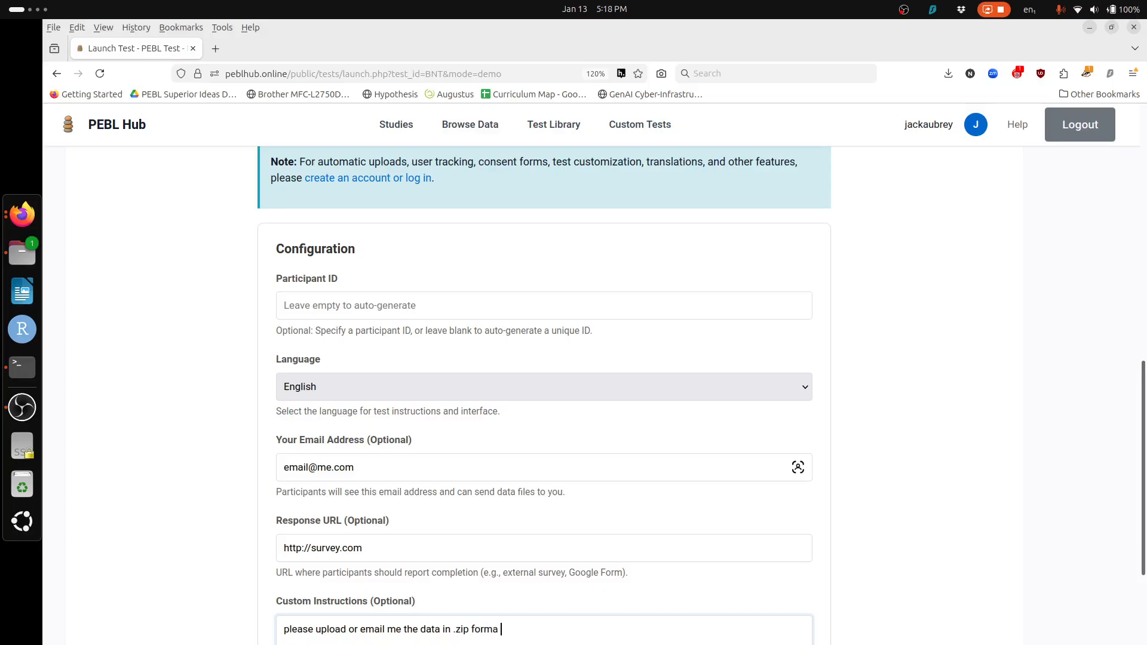
pyautogui.press('BackSpace')
pyautogui.write('t below')
pyautogui.click(838, 628)
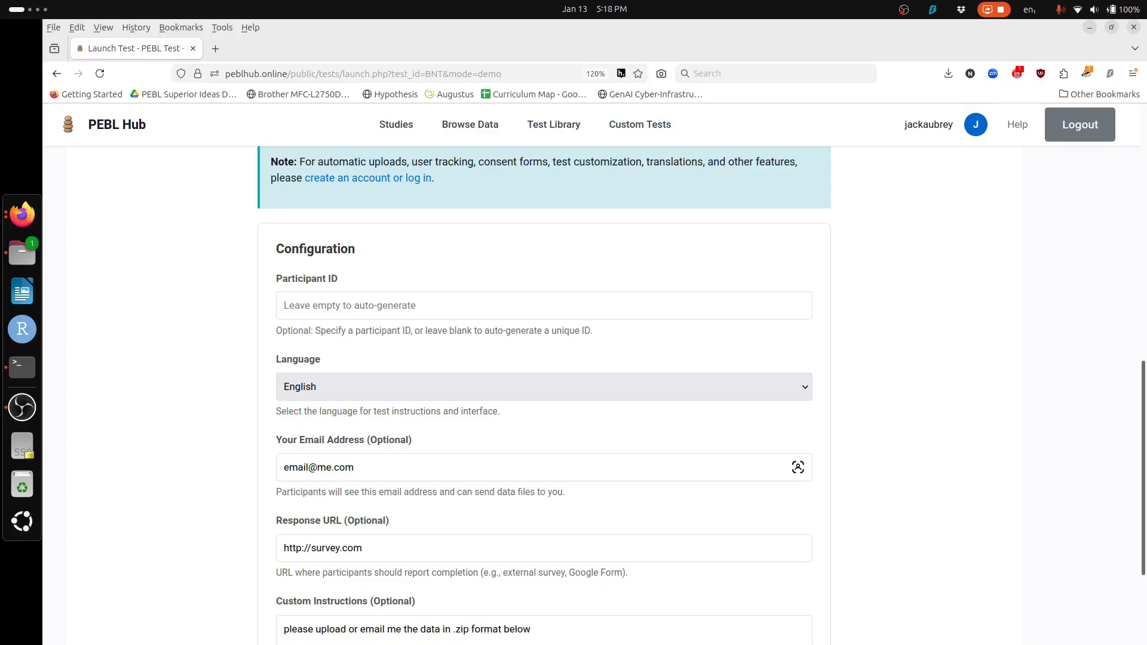
pyautogui.scroll(-5, 934, 589)
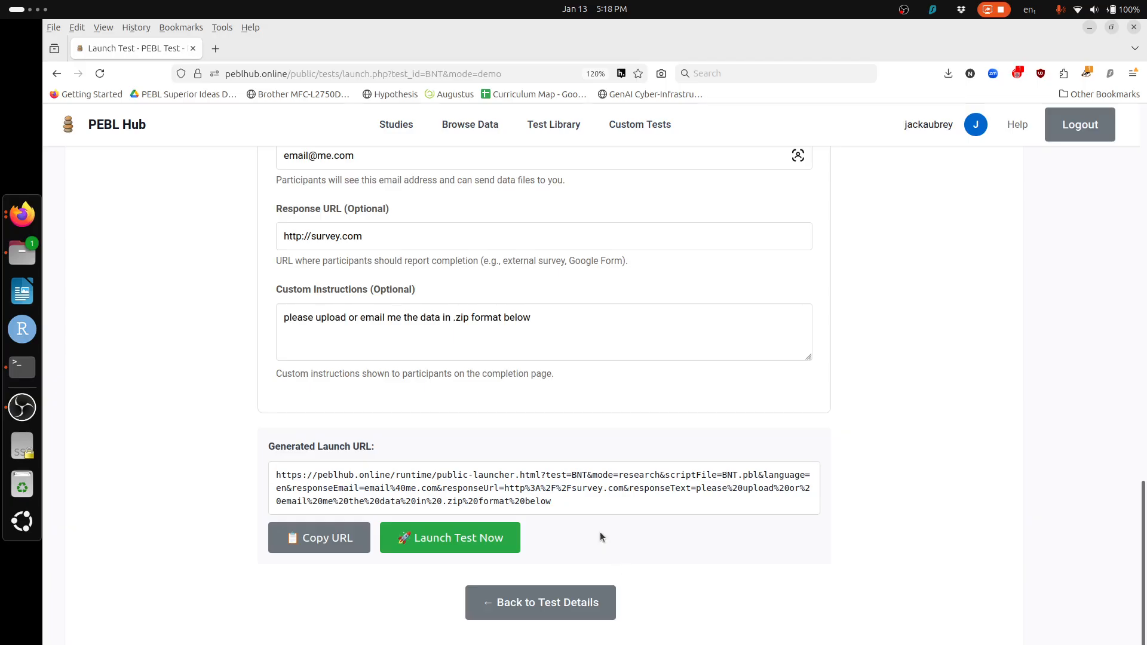
pyautogui.scroll(-1, 593, 502)
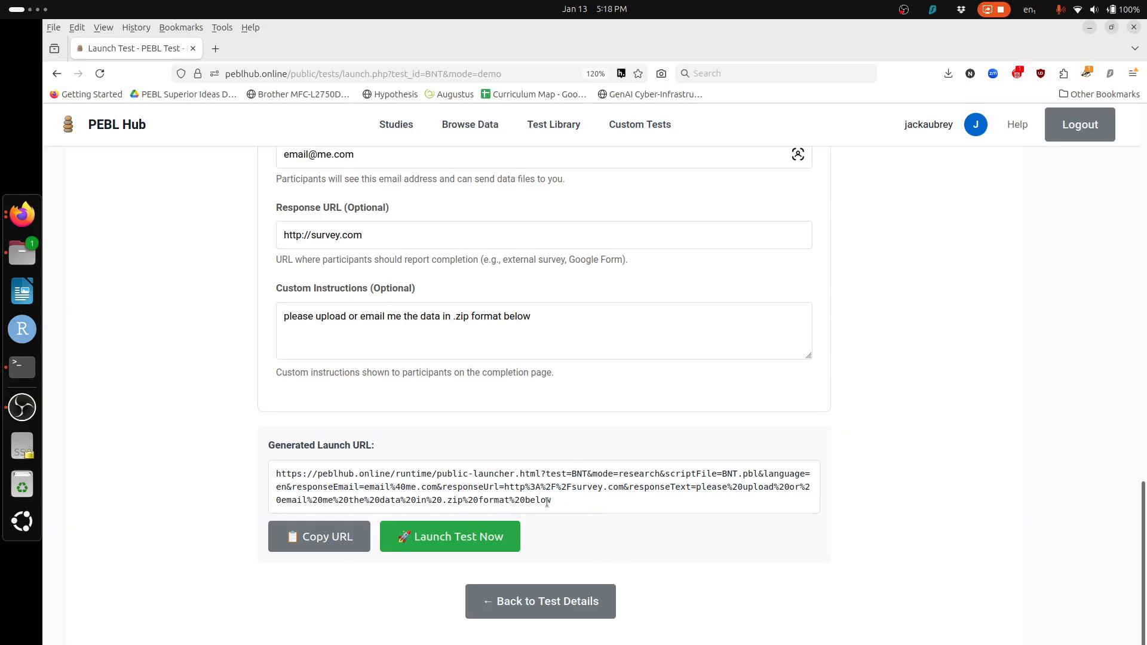
pyautogui.moveTo(553, 501); pyautogui.dragTo(378, 443)
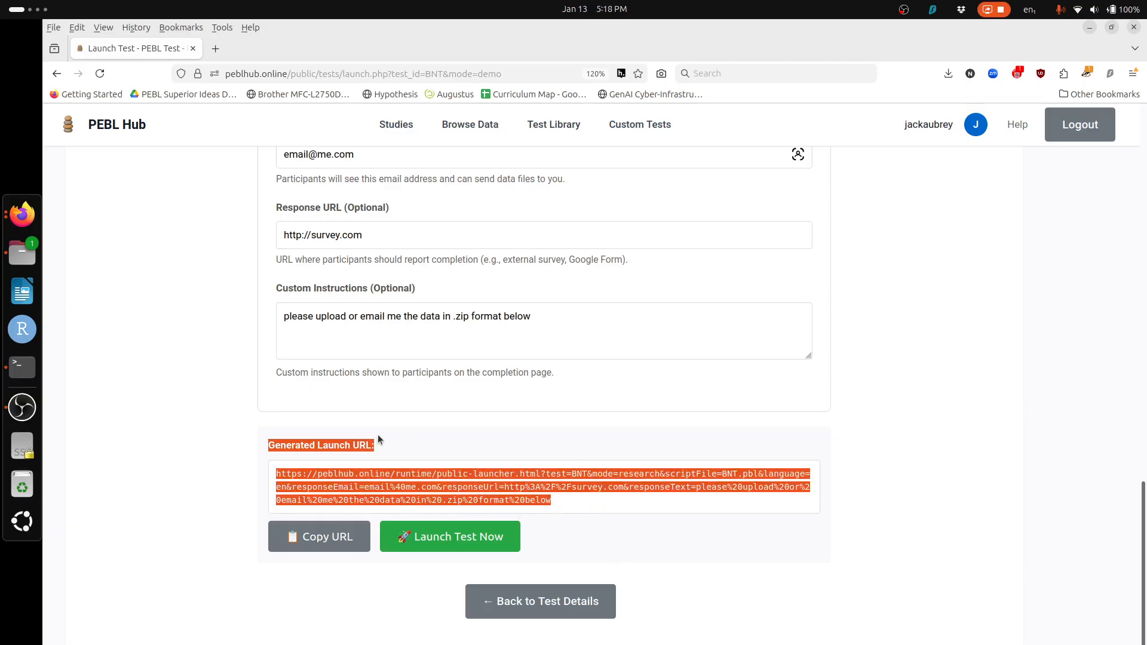
# Step: Copy the generated launch URL to the clipboard and launch the BNT test in a new tab
pyautogui.tripleClick(362, 465)
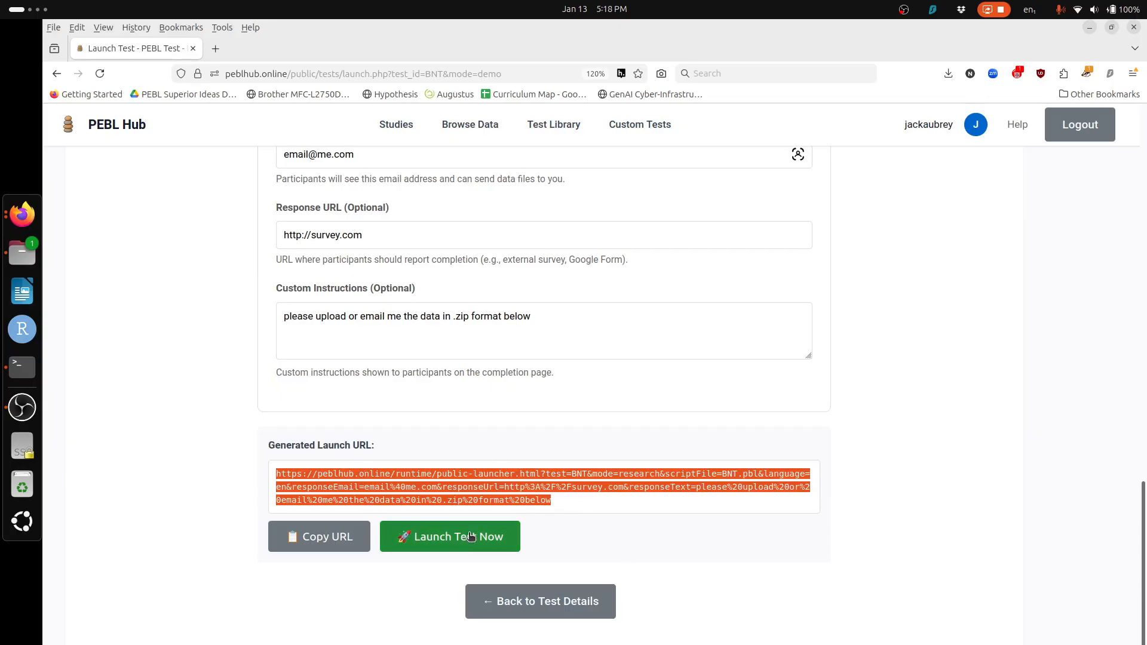
pyautogui.click(357, 541)
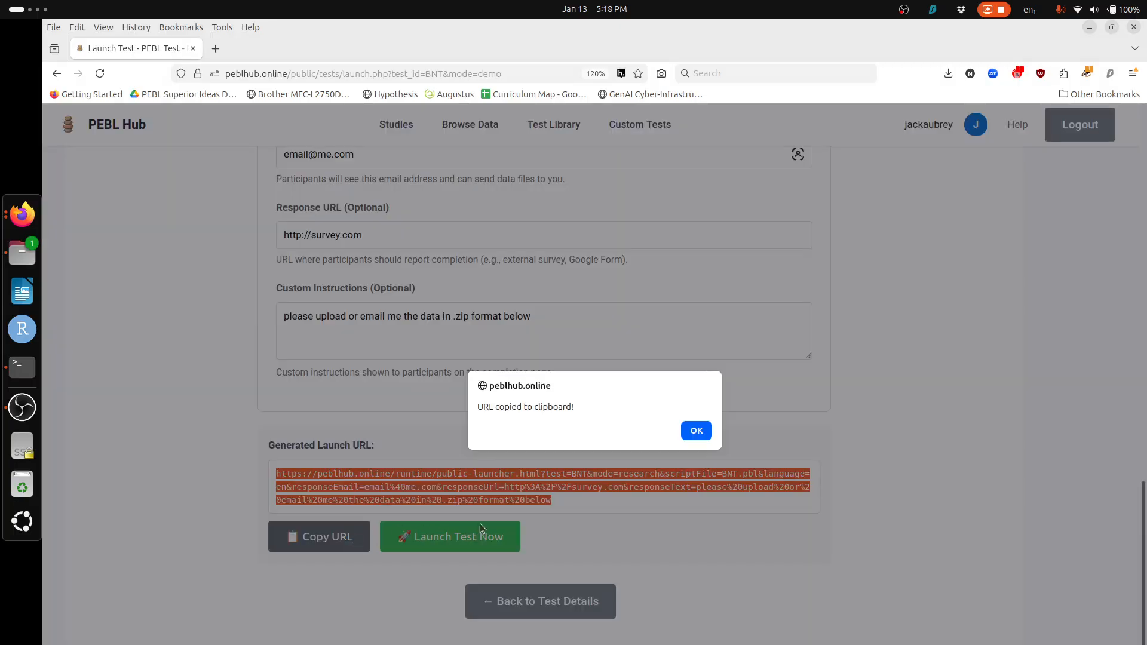
pyautogui.click(700, 434)
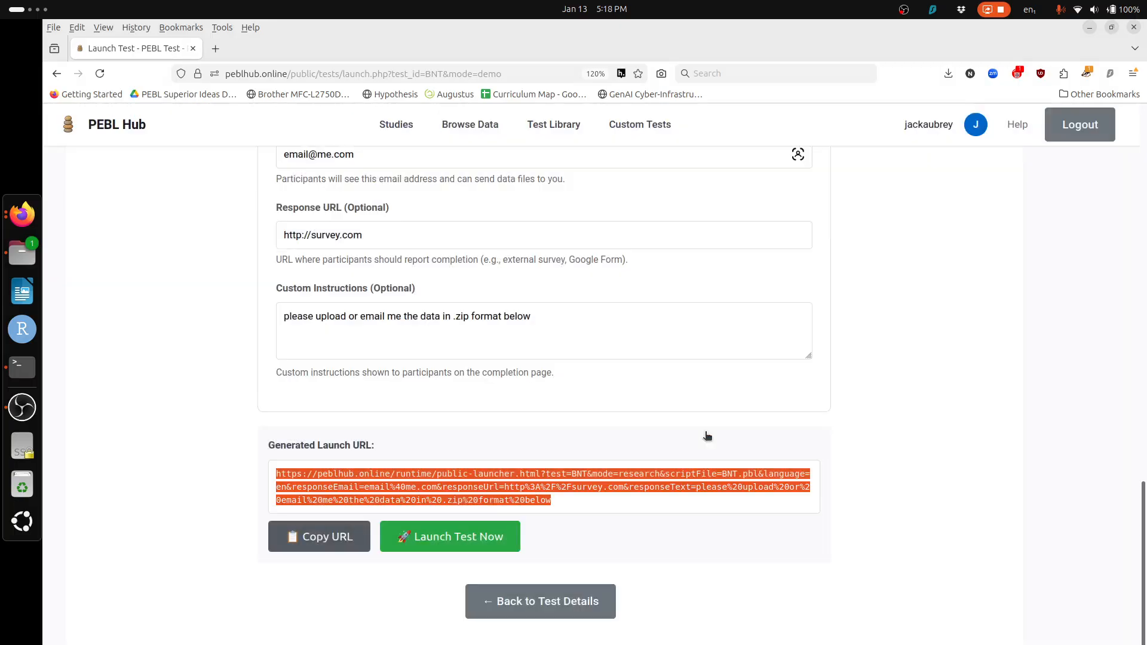
pyautogui.click(486, 540)
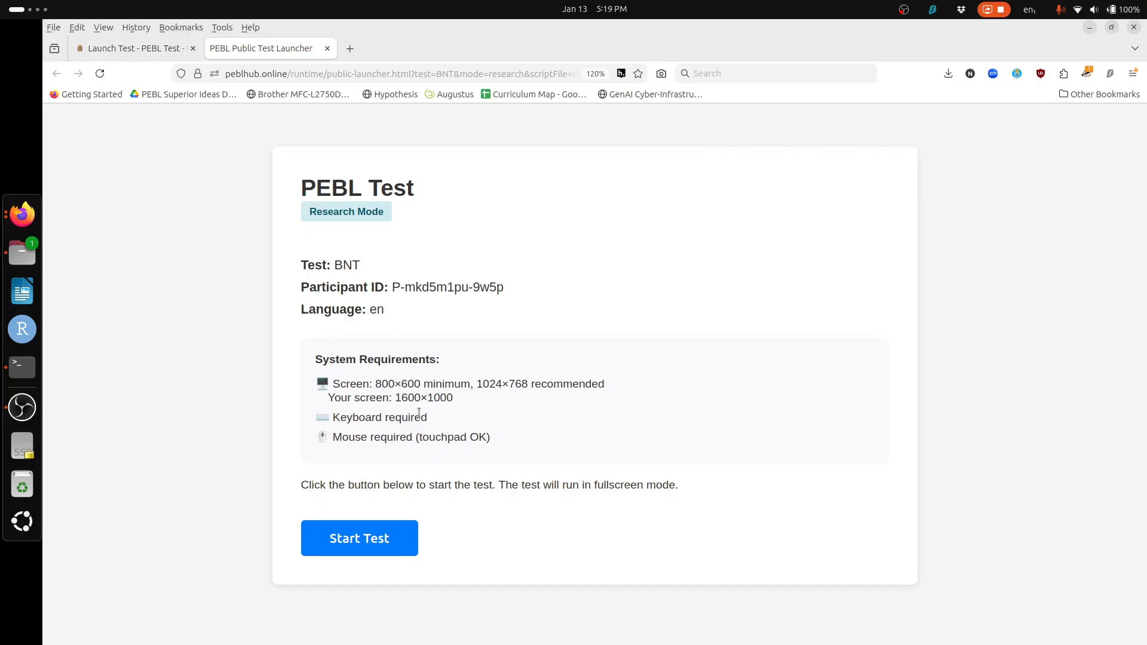
# Step: Start the BNT in full screen and answer 24, 3, 20 and 5 to reach the completion page
pyautogui.click(372, 544)
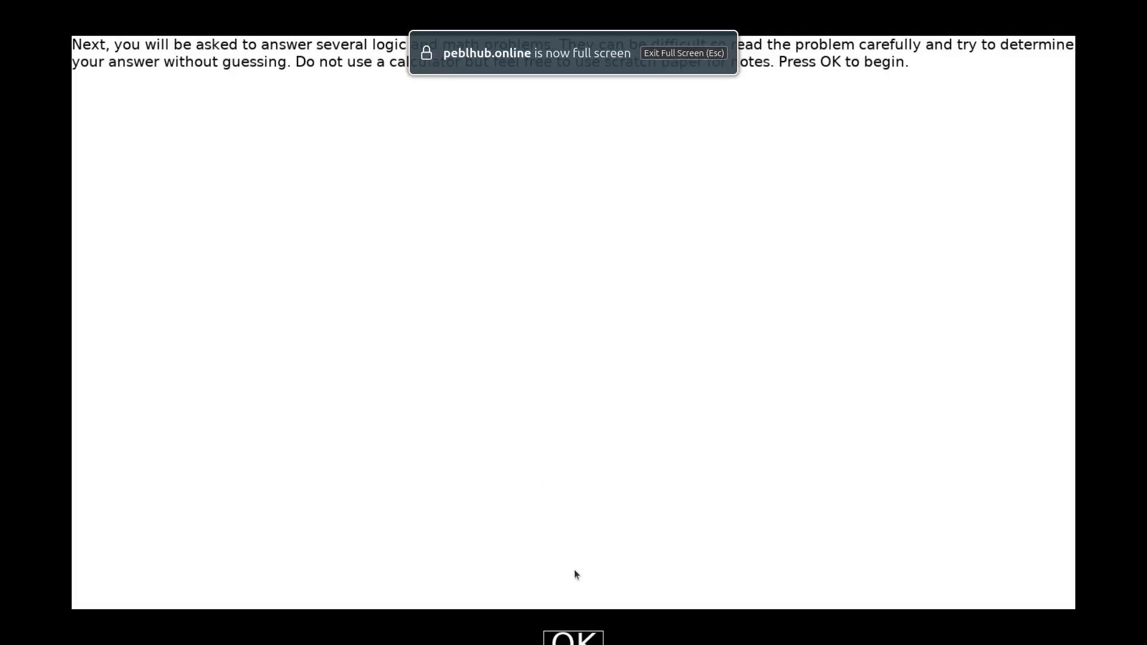
pyautogui.press('Return')
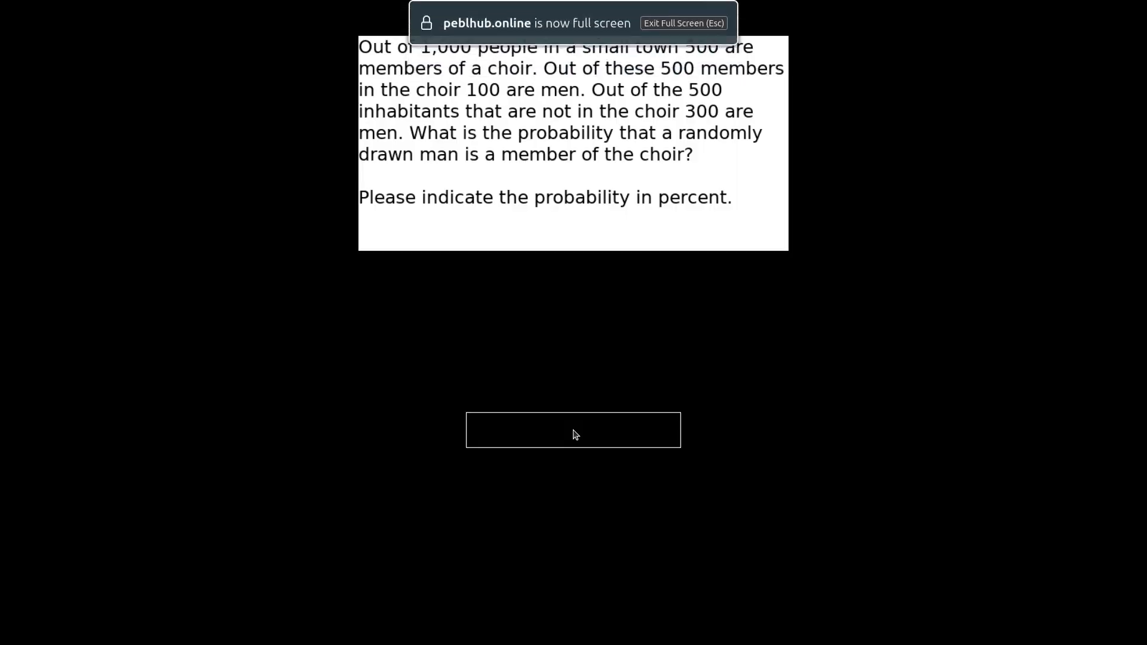
pyautogui.write('24')
pyautogui.press('Return')
pyautogui.write('3')
pyautogui.press('Return')
pyautogui.write('20')
pyautogui.press('Return')
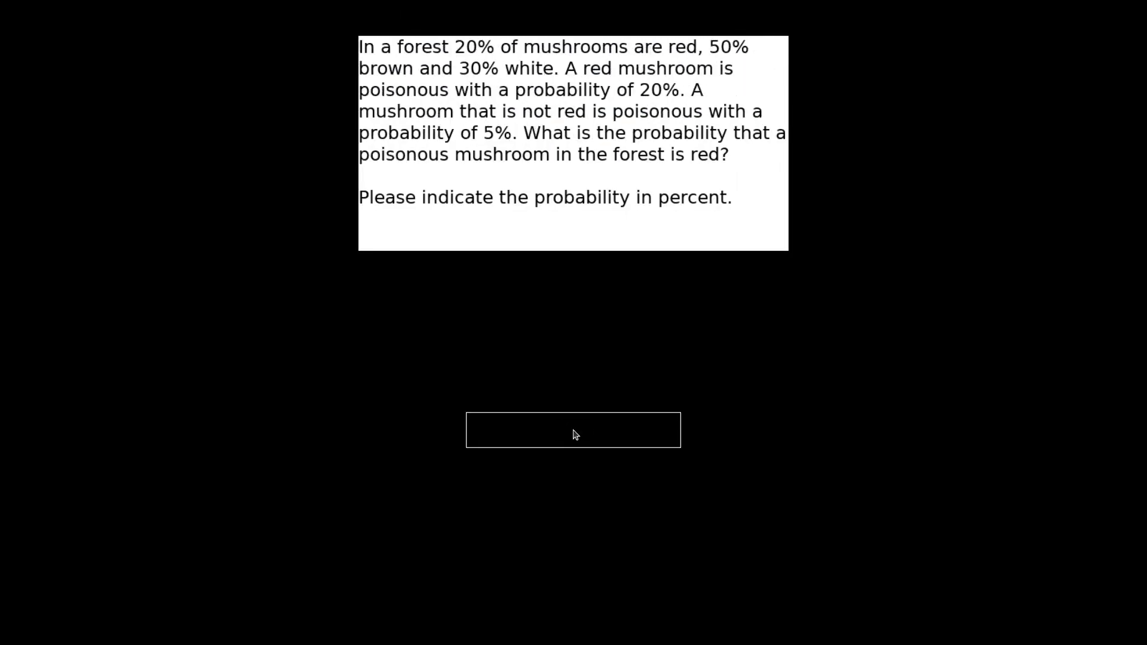
pyautogui.write('5')
pyautogui.press('Return')
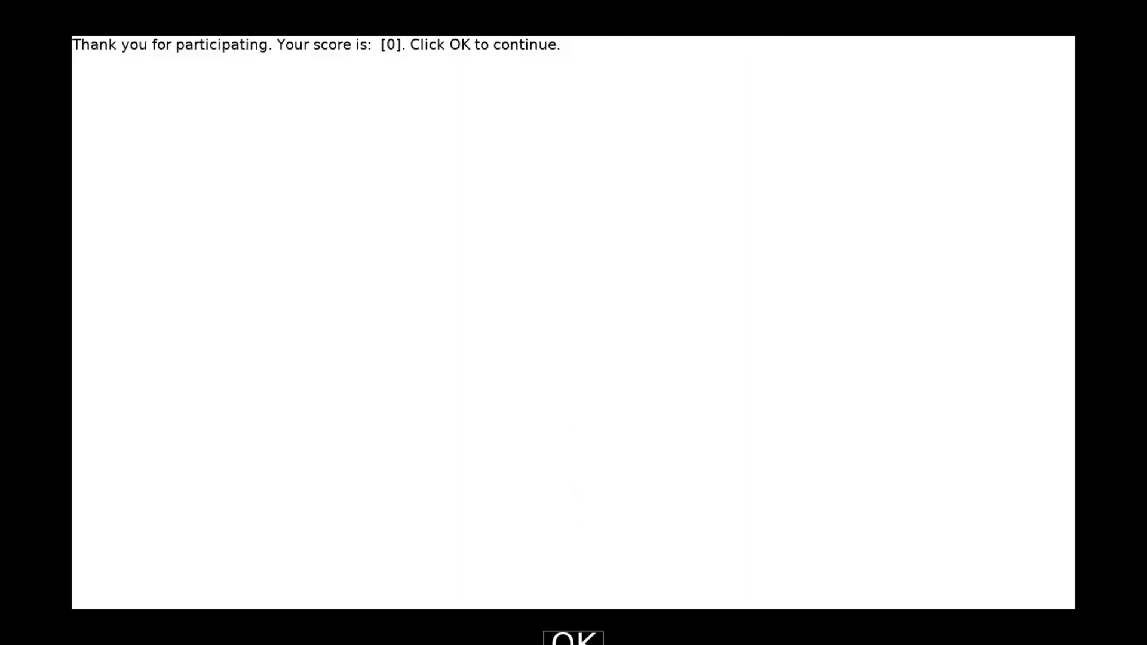
pyautogui.click(574, 638)
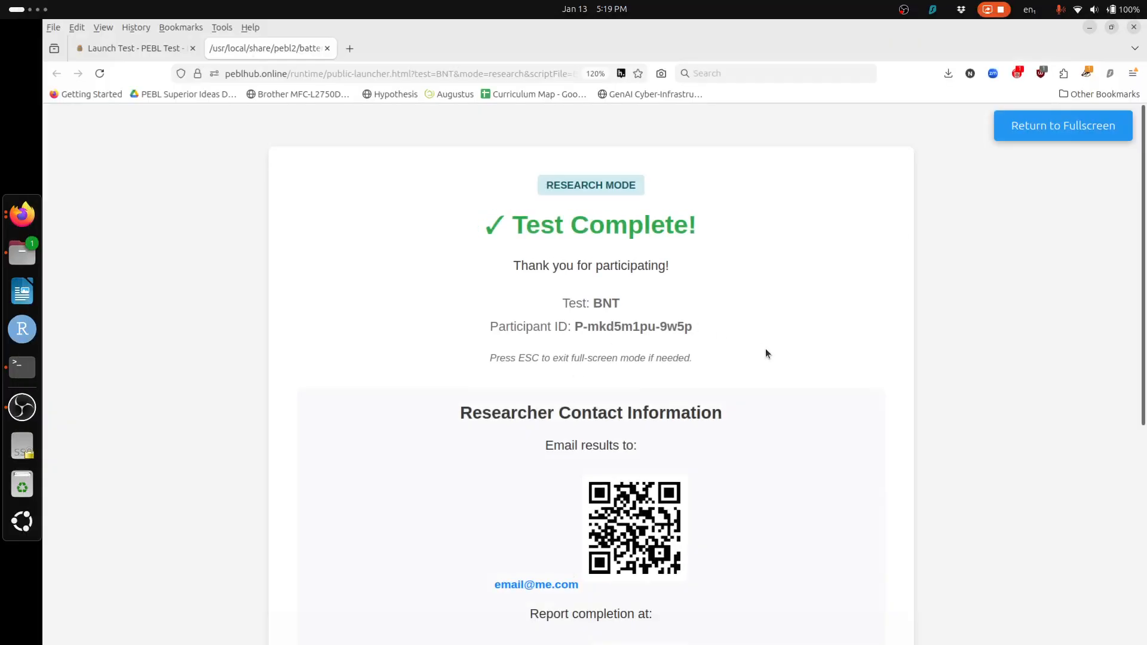
pyautogui.scroll(-5, 766, 351)
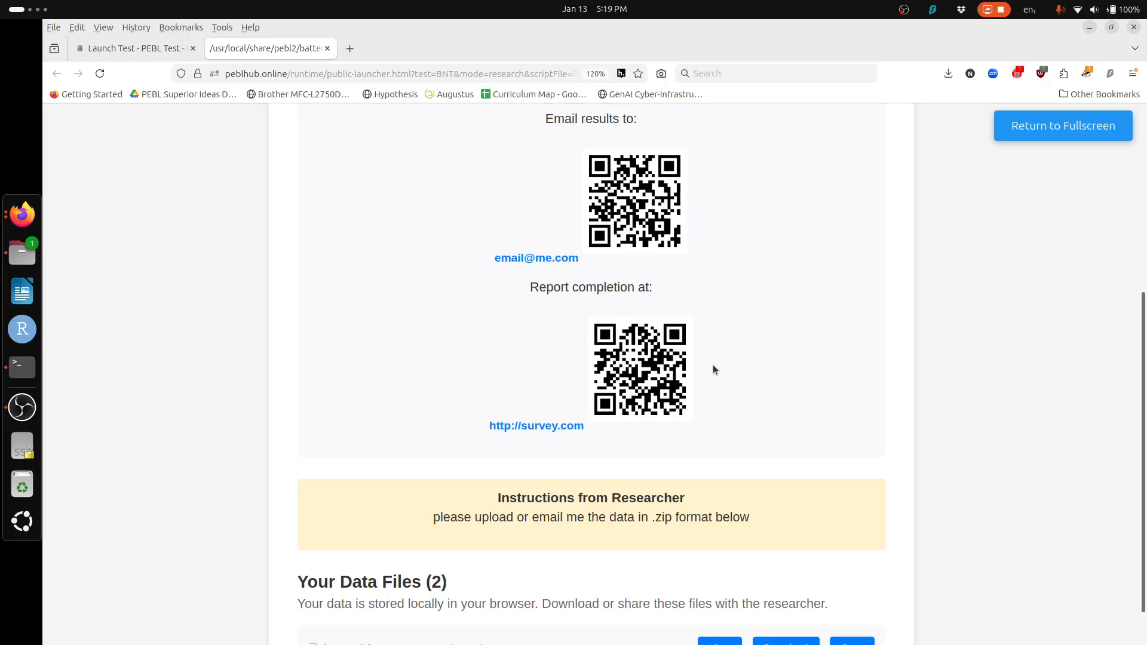
pyautogui.scroll(-3, 693, 445)
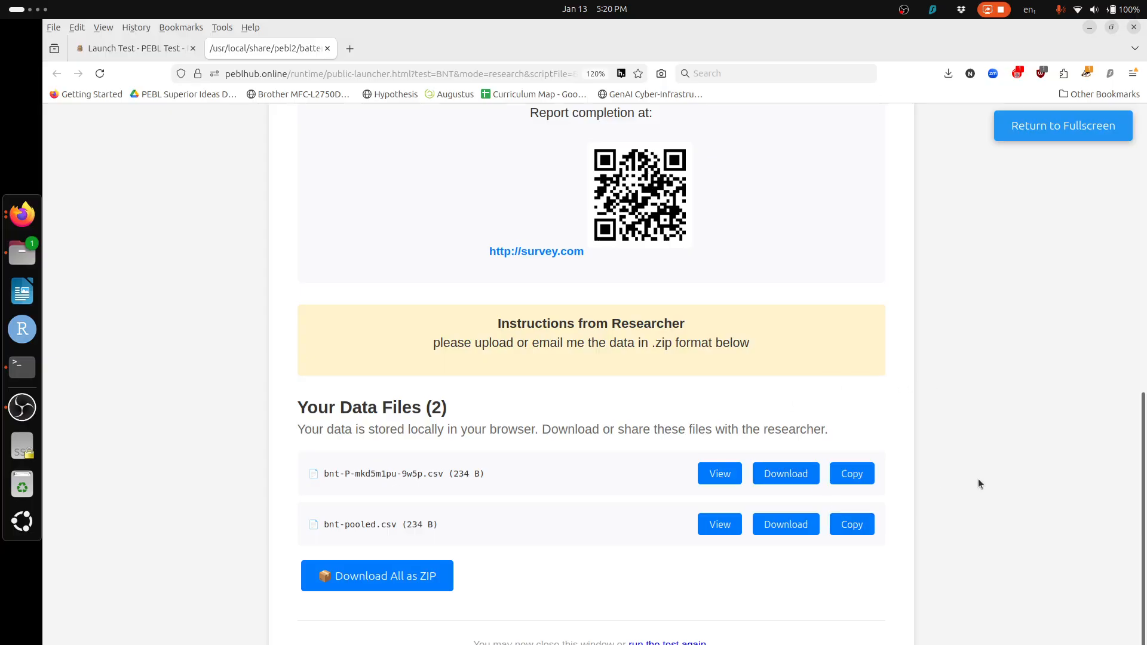
pyautogui.scroll(8, 978, 478)
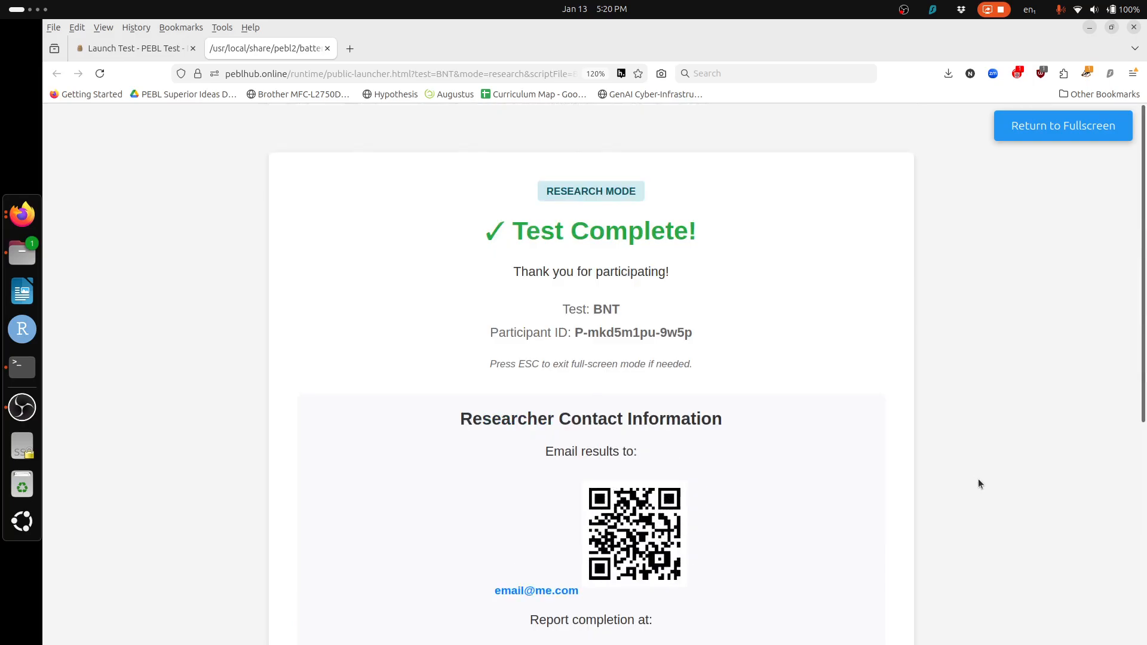
pyautogui.scroll(-8, 978, 478)
pyautogui.scroll(-1, 978, 478)
pyautogui.scroll(1, 977, 478)
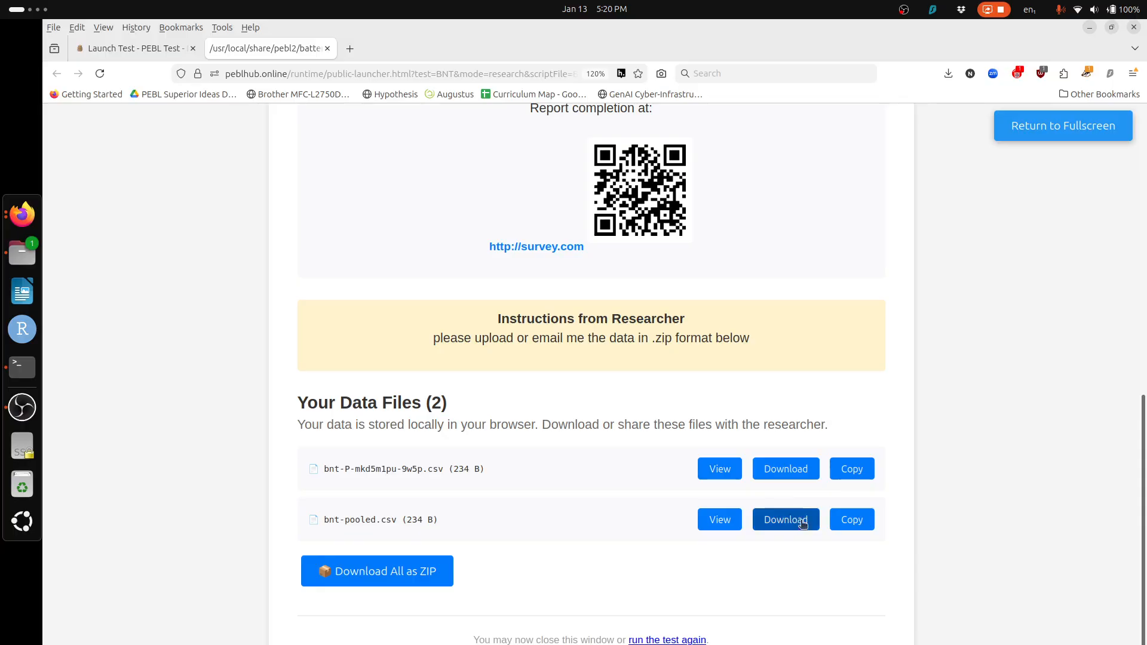
pyautogui.scroll(10, 965, 481)
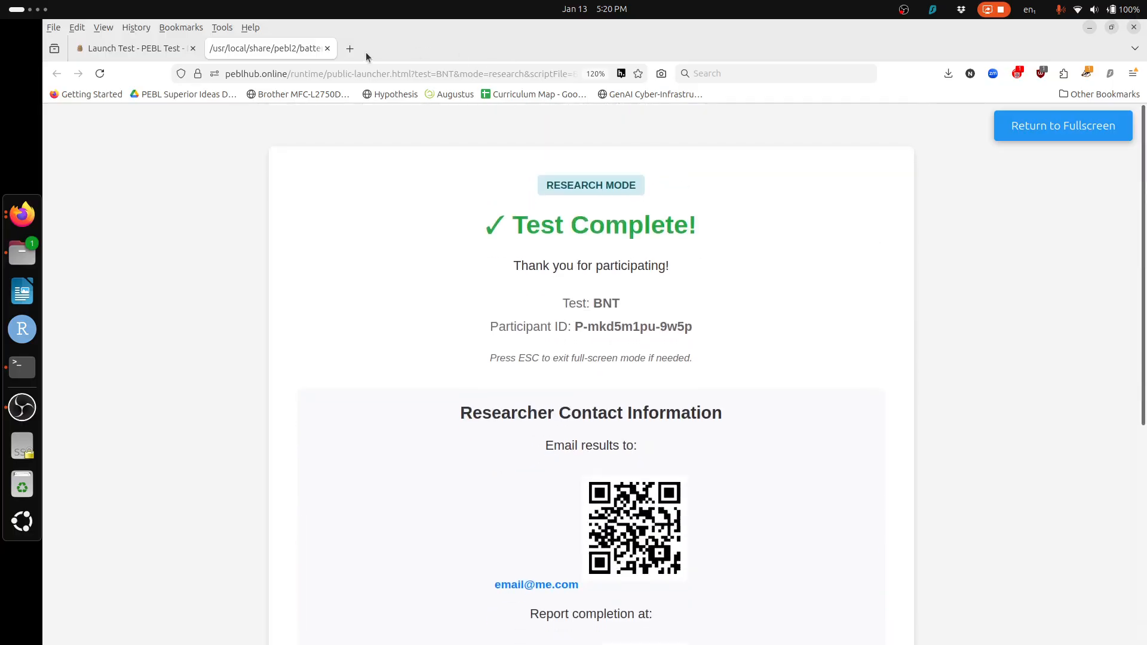
# Step: Close the results tab and open Manage Study for 'initial study' from the Studies list
pyautogui.click(328, 48)
pyautogui.scroll(15, 243, 246)
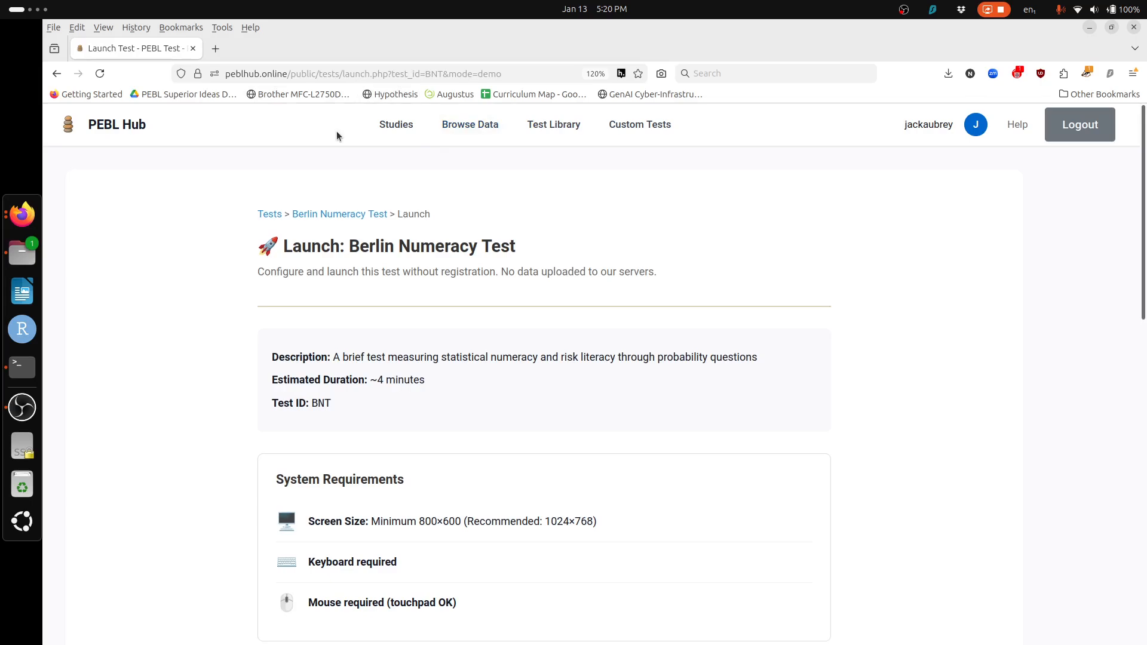
pyautogui.click(408, 131)
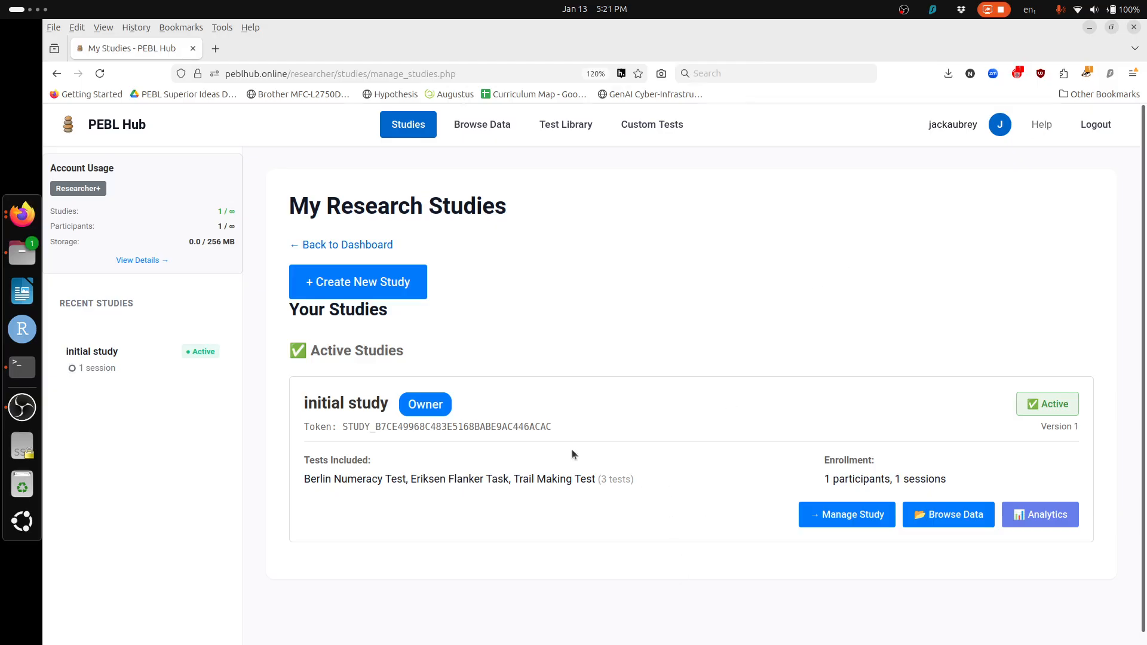
pyautogui.click(829, 516)
# Step: Browse the Individual Tests tab's participant links and the rest of the study page
pyautogui.scroll(-5, 685, 553)
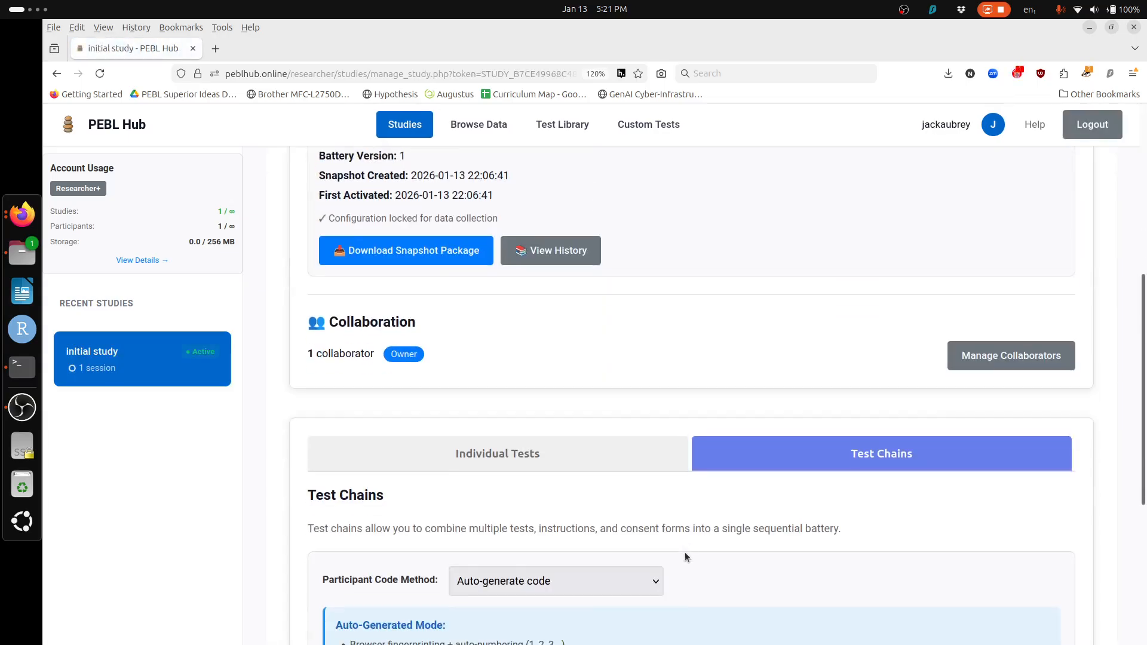
pyautogui.scroll(-6, 684, 557)
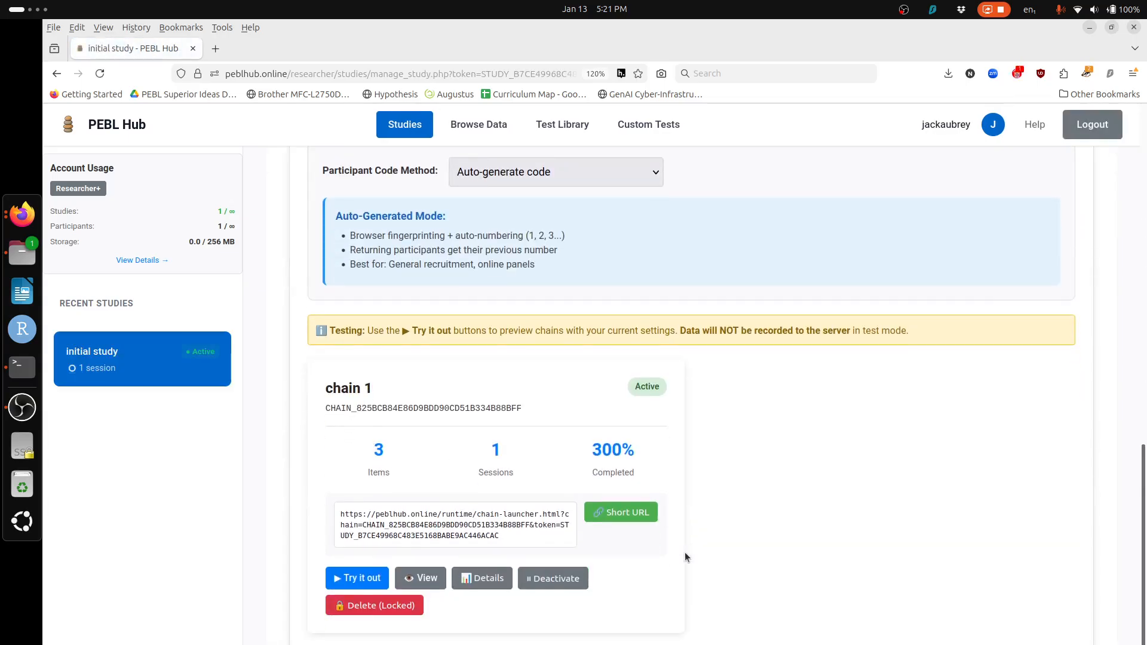
pyautogui.scroll(7, 685, 552)
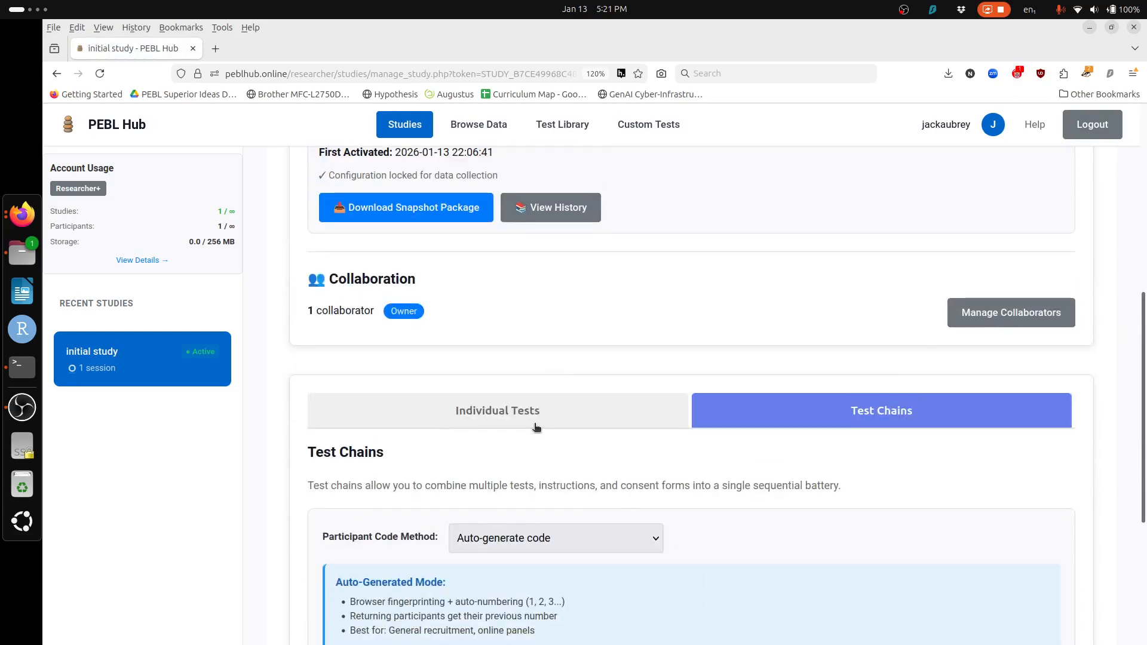
pyautogui.click(536, 427)
pyautogui.scroll(-7, 641, 454)
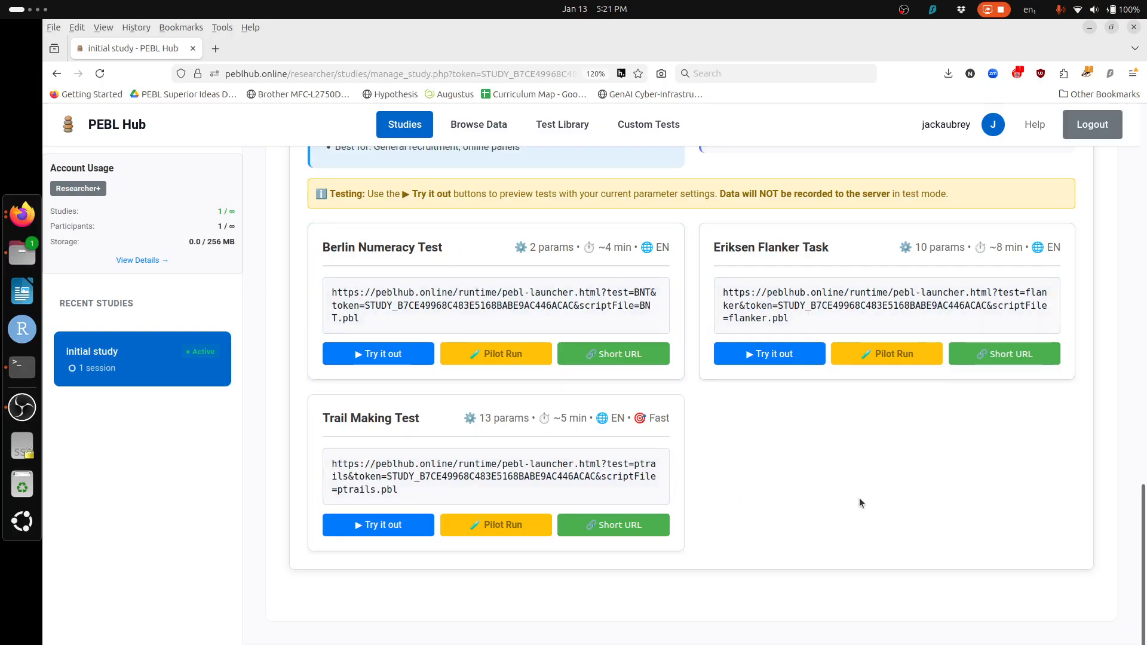
pyautogui.scroll(5, 811, 486)
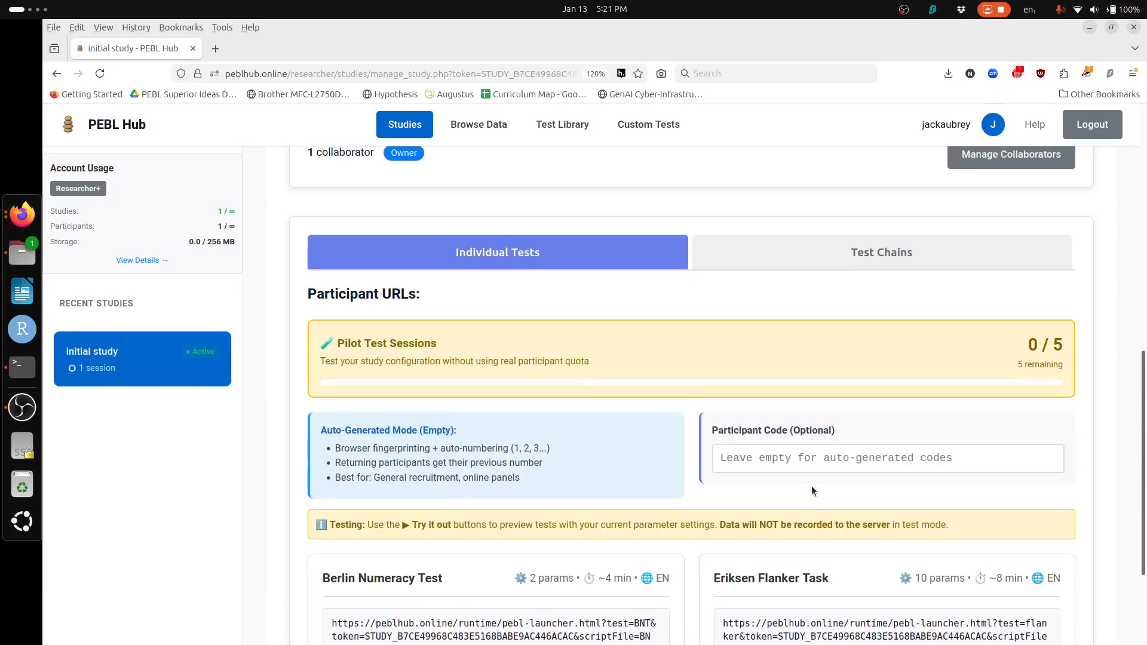
pyautogui.scroll(-2, 811, 486)
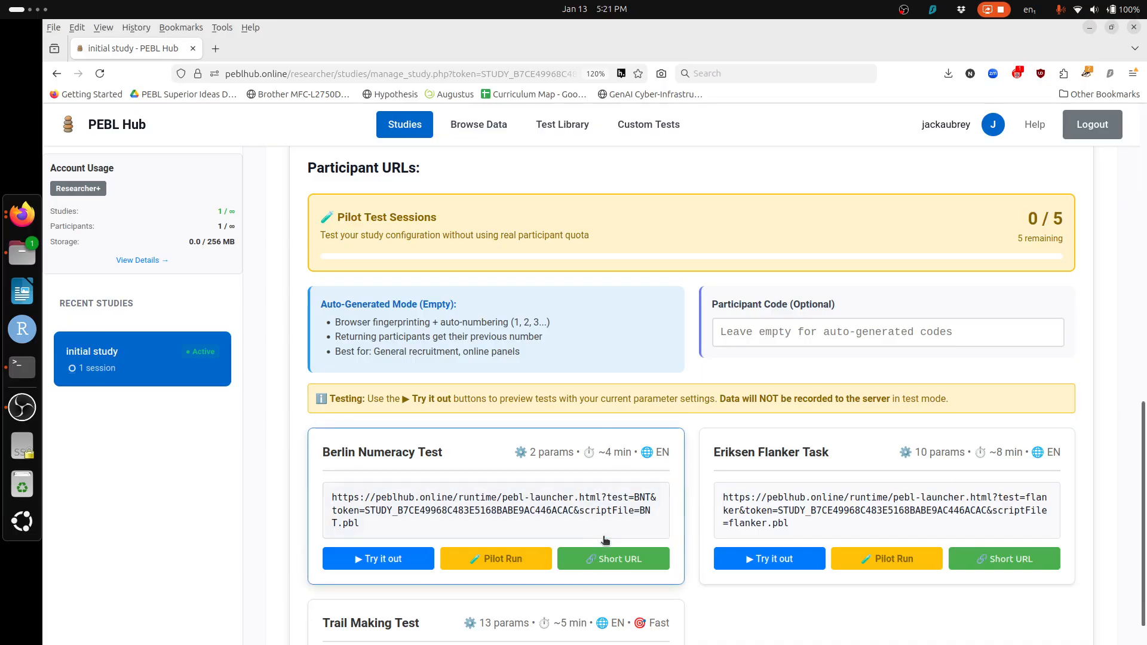
pyautogui.scroll(3, 576, 509)
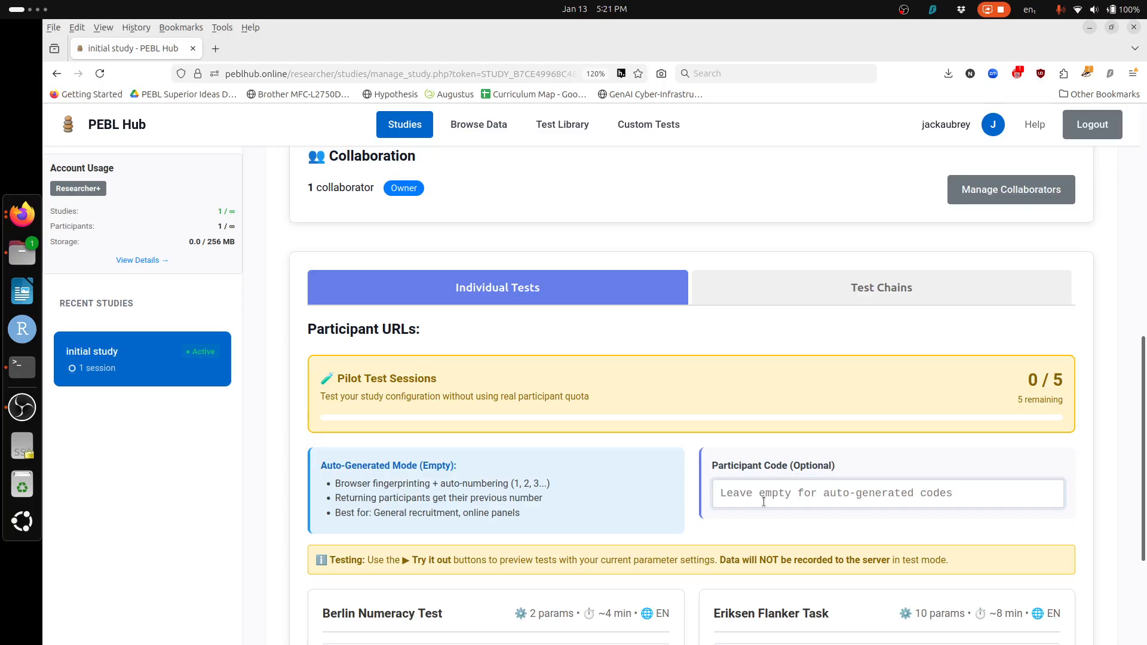
pyautogui.scroll(-6, 764, 502)
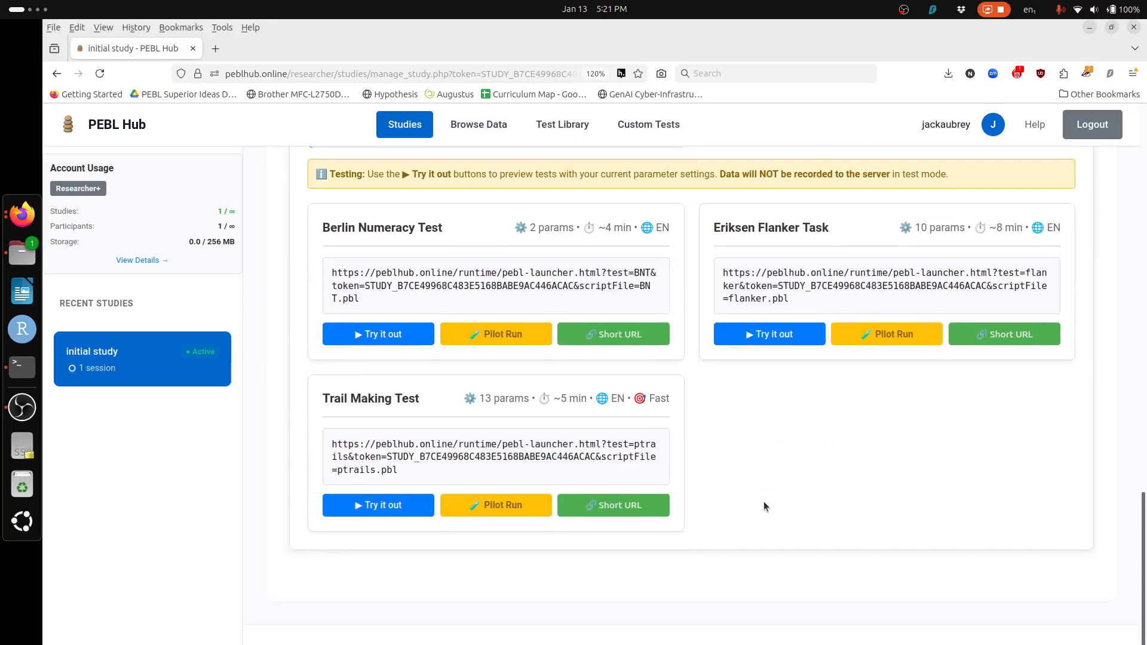
pyautogui.scroll(5, 764, 505)
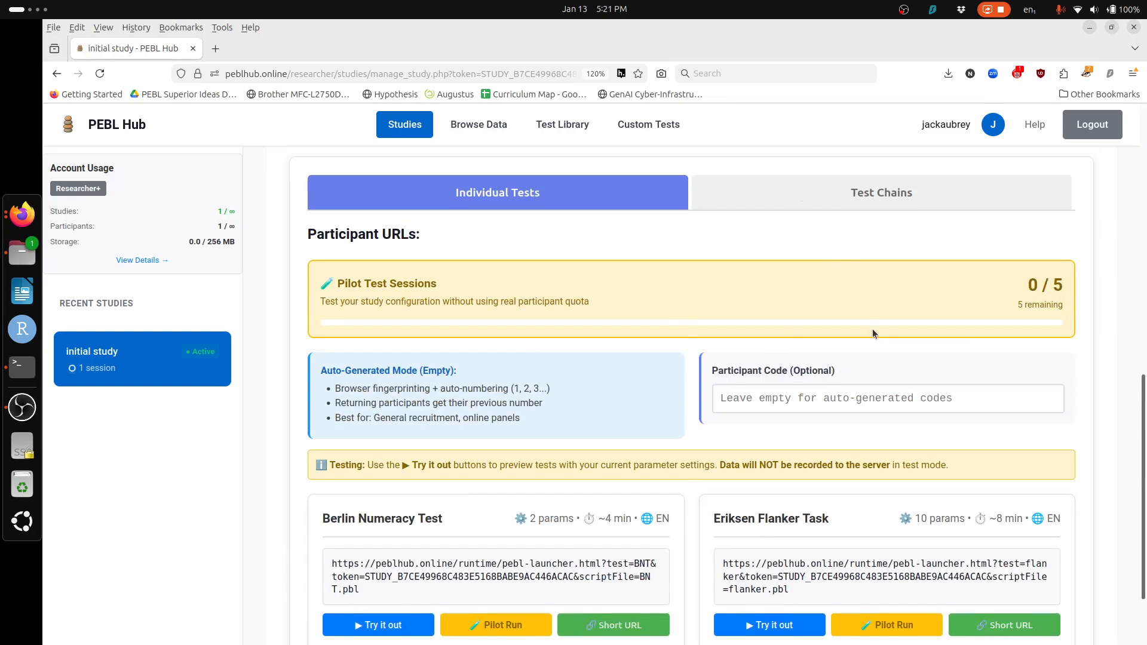
pyautogui.scroll(-5, 856, 482)
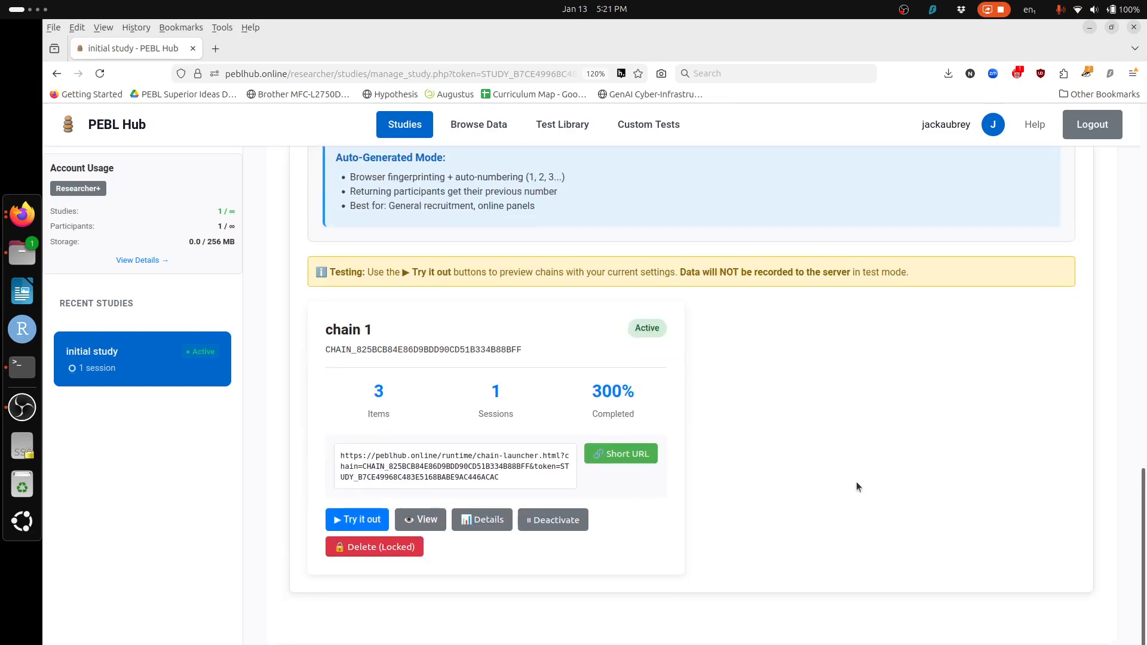
pyautogui.scroll(1, 856, 481)
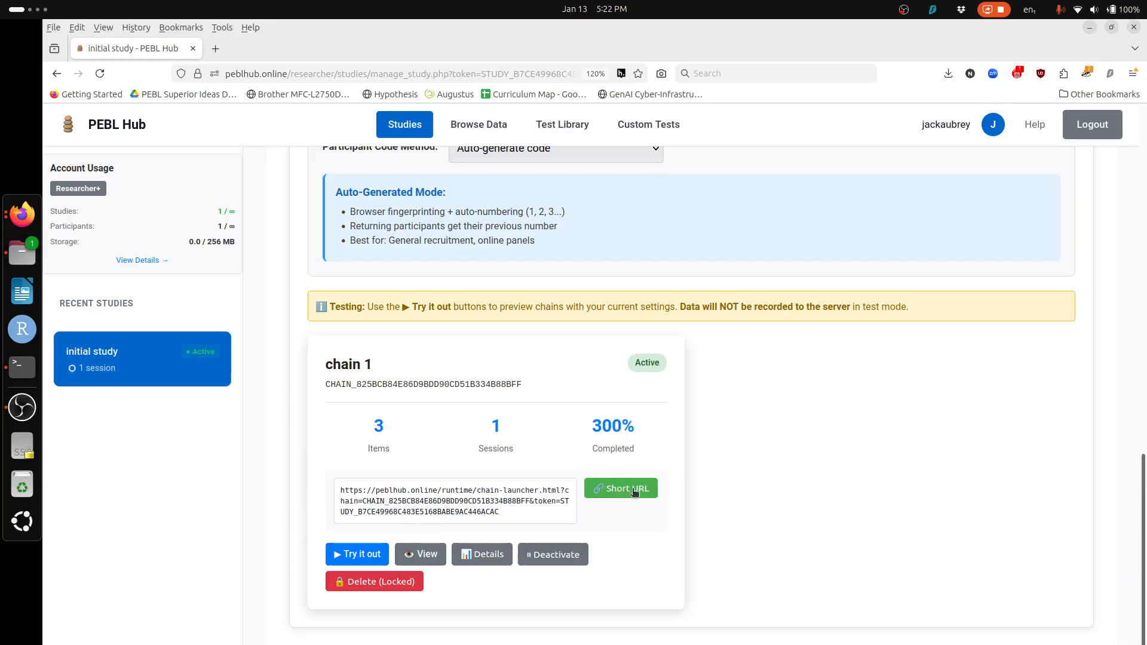
pyautogui.scroll(5, 841, 434)
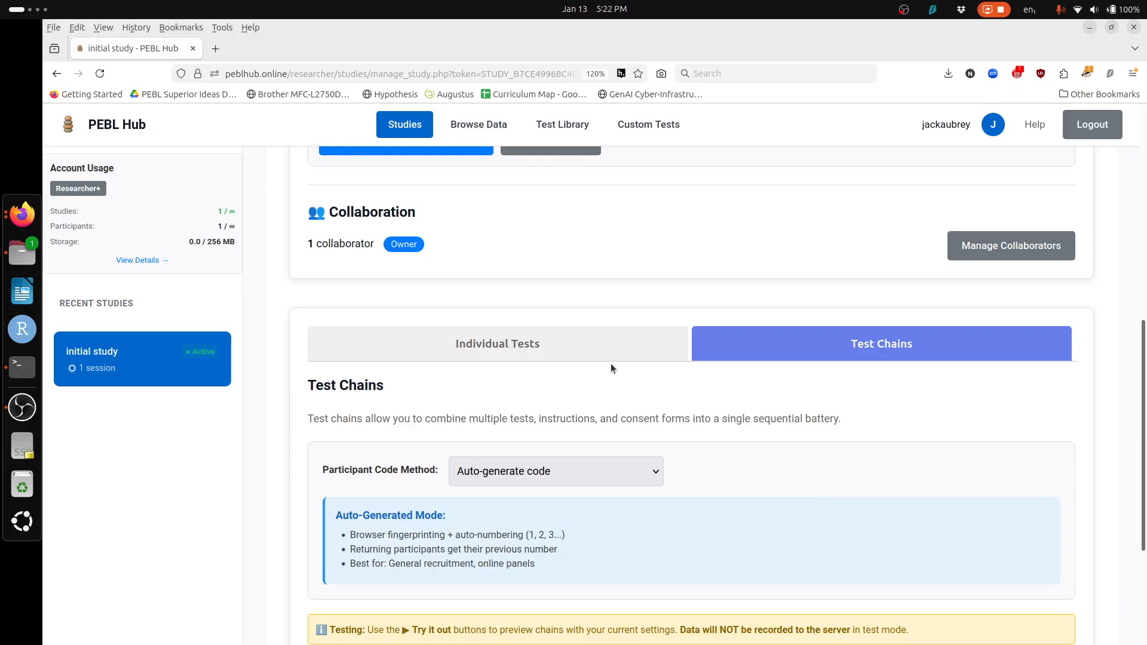
pyautogui.scroll(5, 611, 364)
pyautogui.scroll(3, 601, 291)
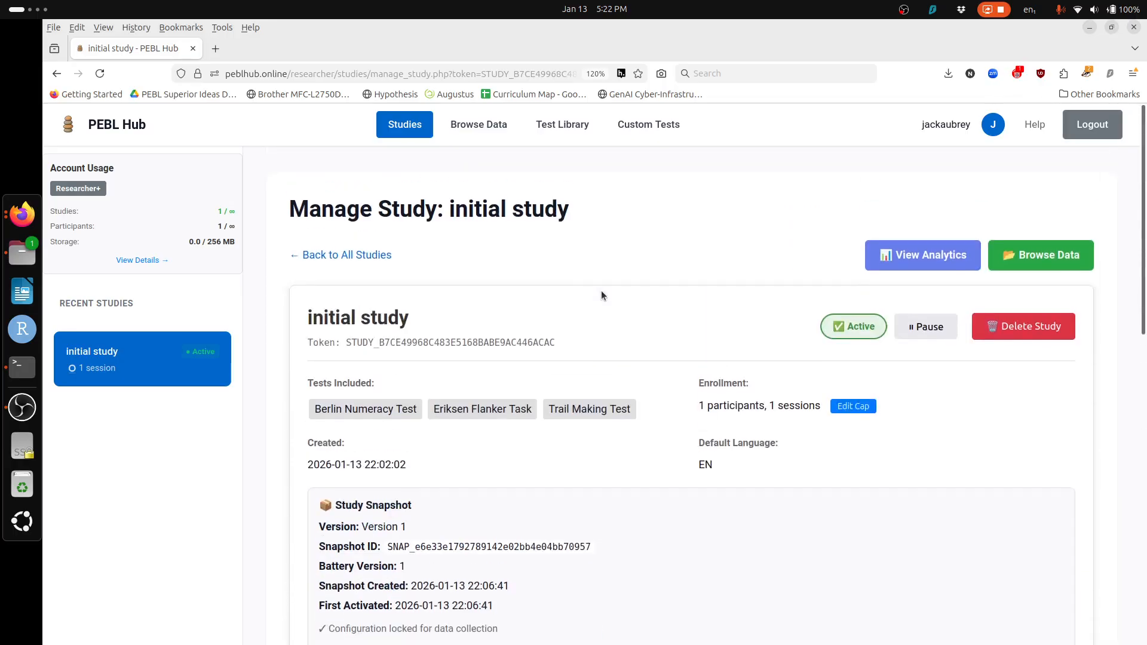
# Step: Pause data collection for 'initial study', confirm it, and scroll down to the chain 1 card
pyautogui.click(940, 337)
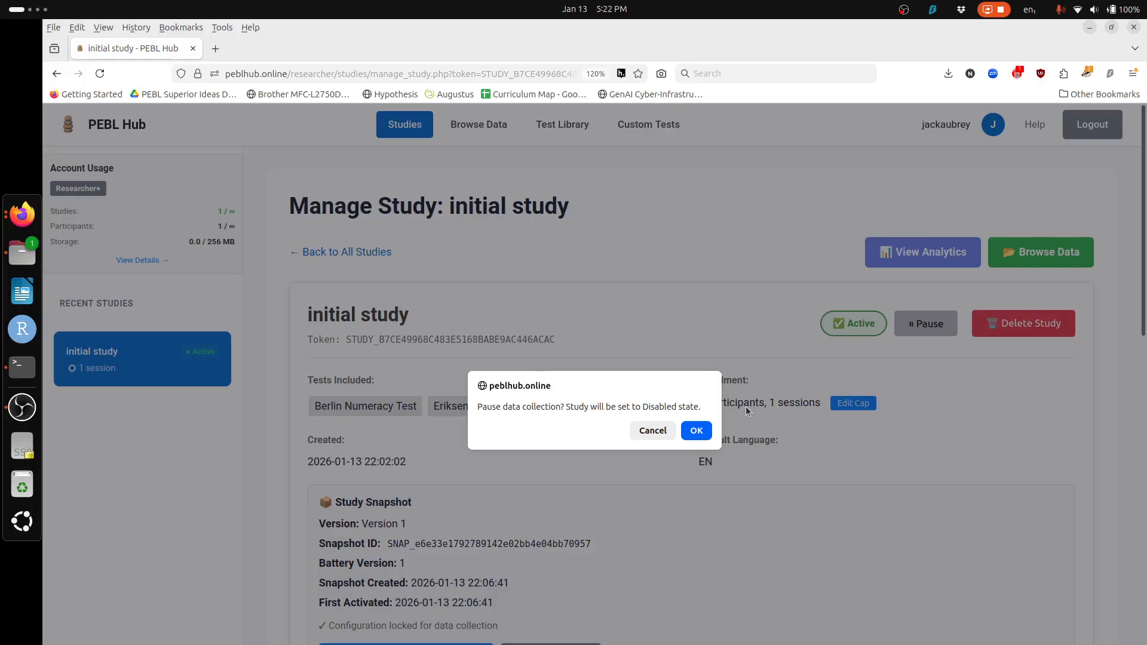
pyautogui.click(697, 433)
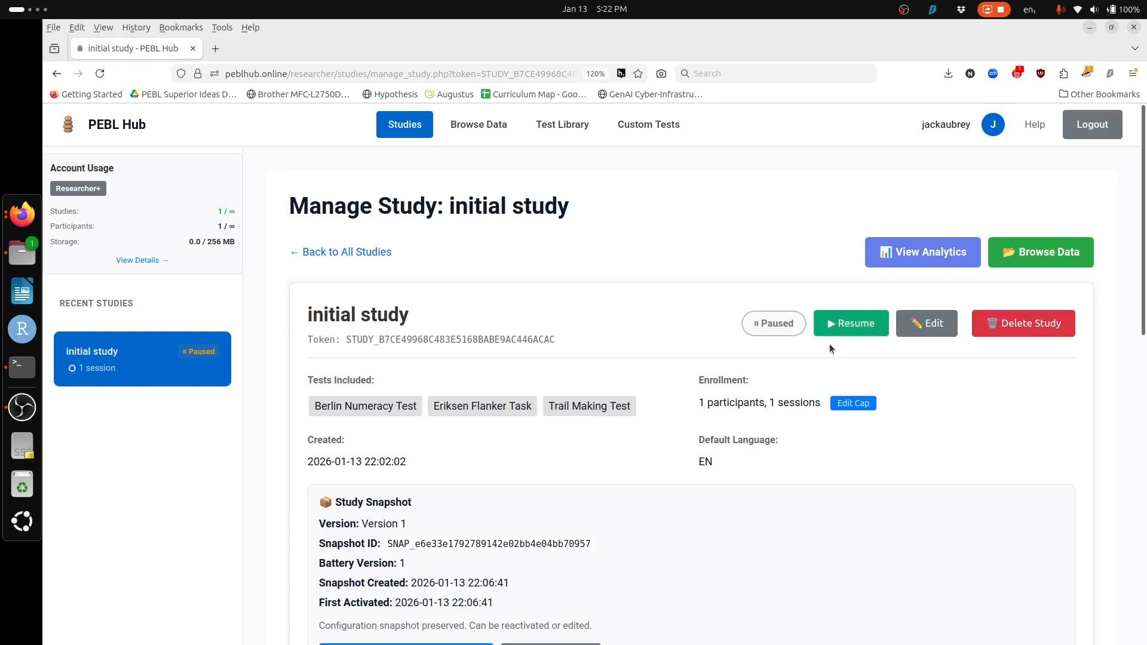
pyautogui.scroll(-7, 922, 378)
pyautogui.scroll(-8, 819, 538)
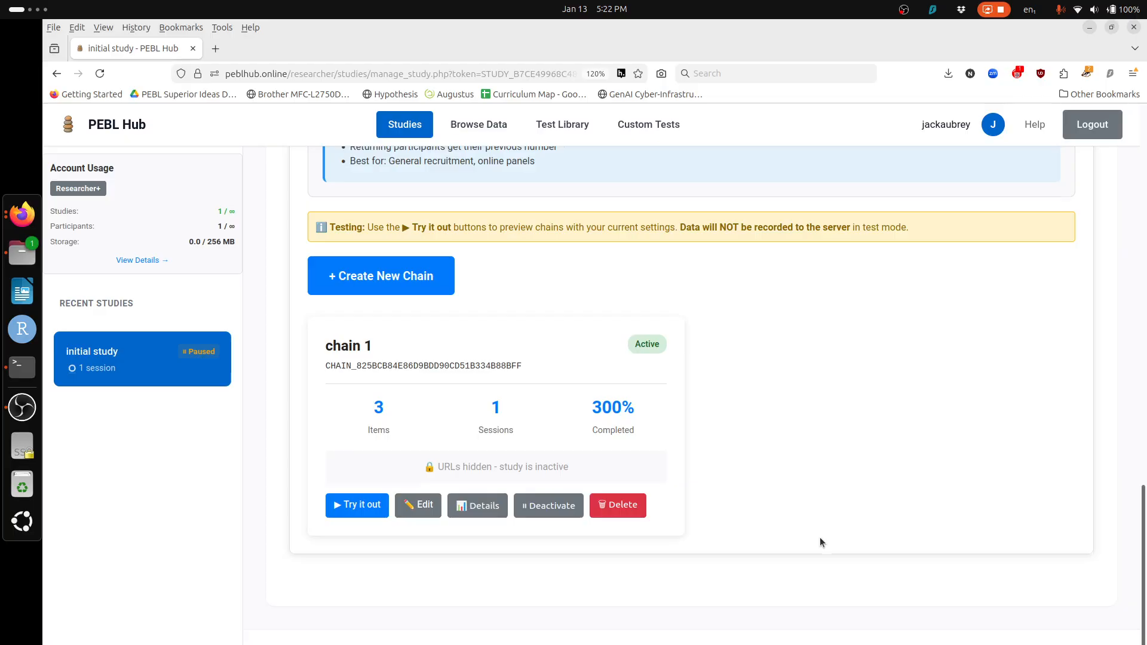
pyautogui.scroll(6, 820, 537)
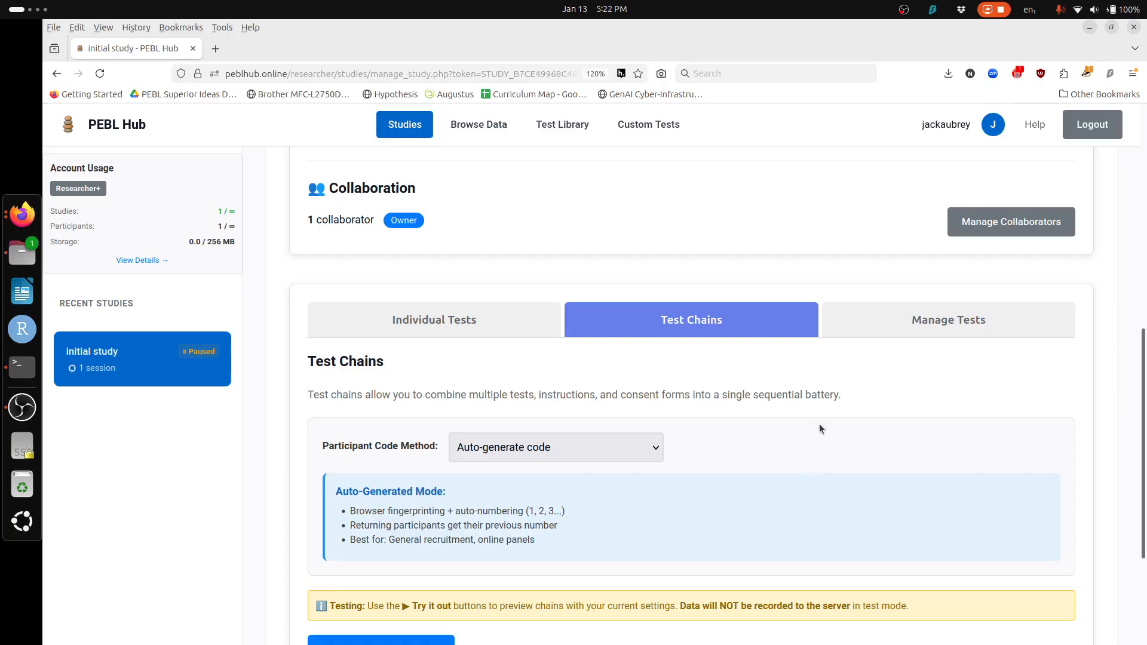
pyautogui.scroll(-6, 749, 441)
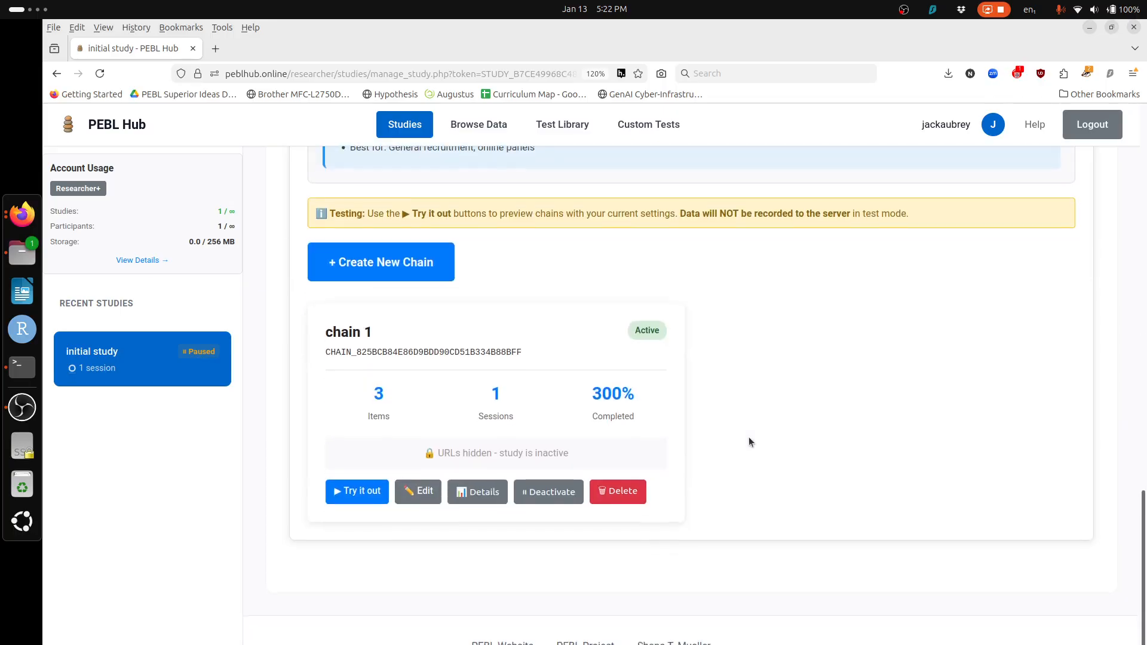
pyautogui.click(418, 491)
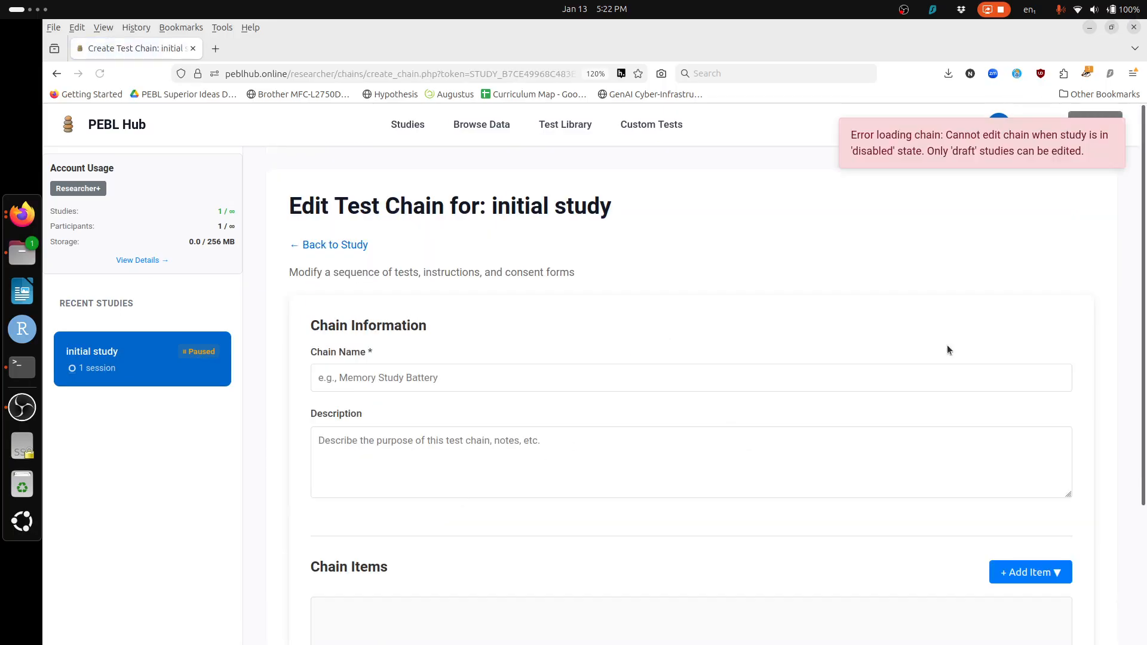
pyautogui.scroll(-5, 948, 350)
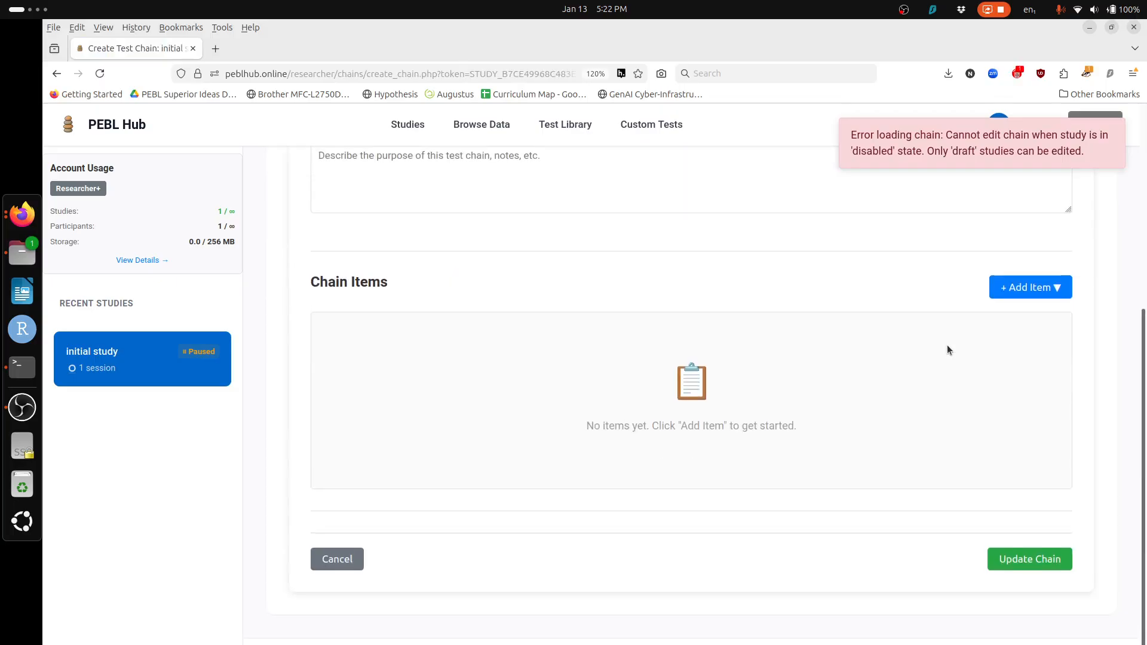
pyautogui.scroll(5, 948, 345)
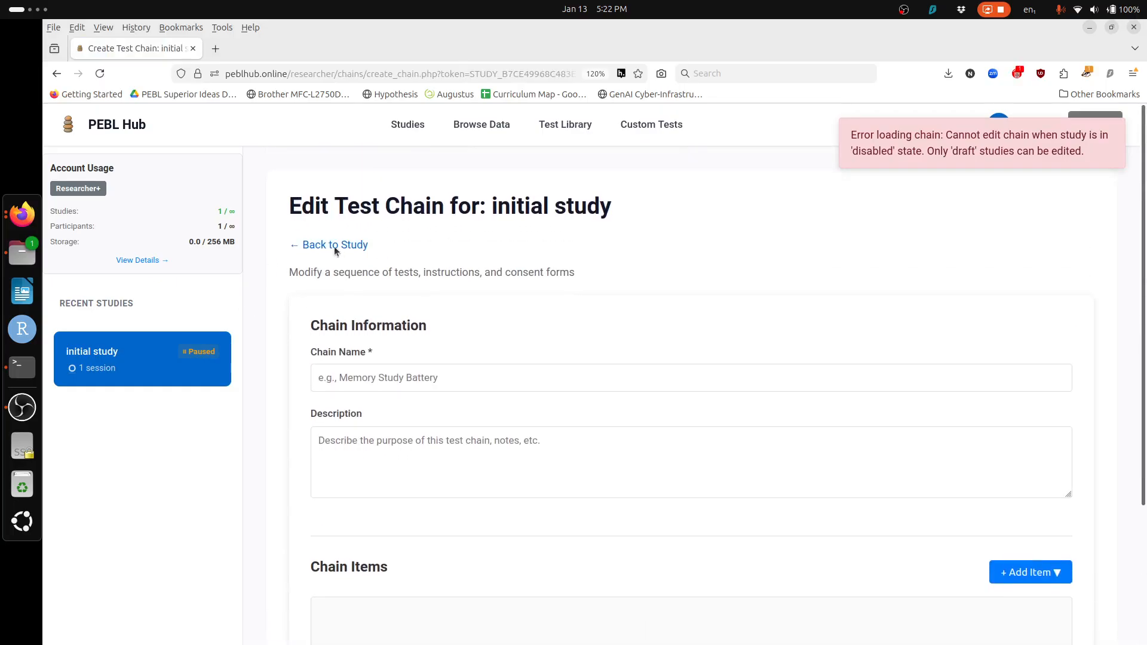
pyautogui.click(350, 245)
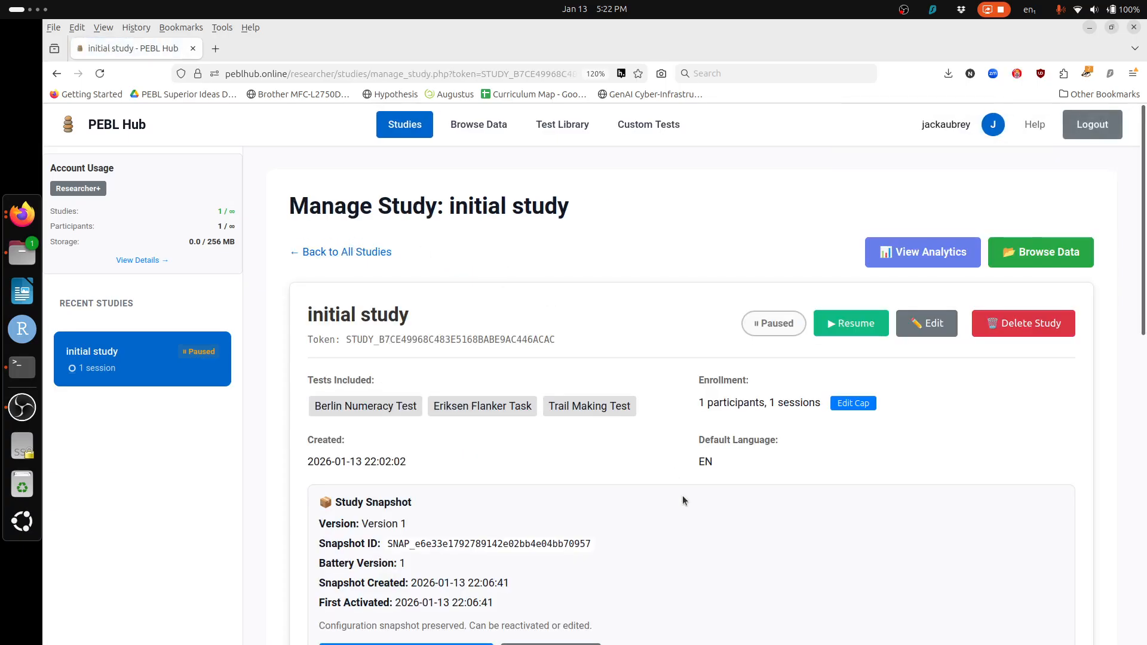
pyautogui.scroll(-15, 683, 500)
pyautogui.scroll(3, 683, 500)
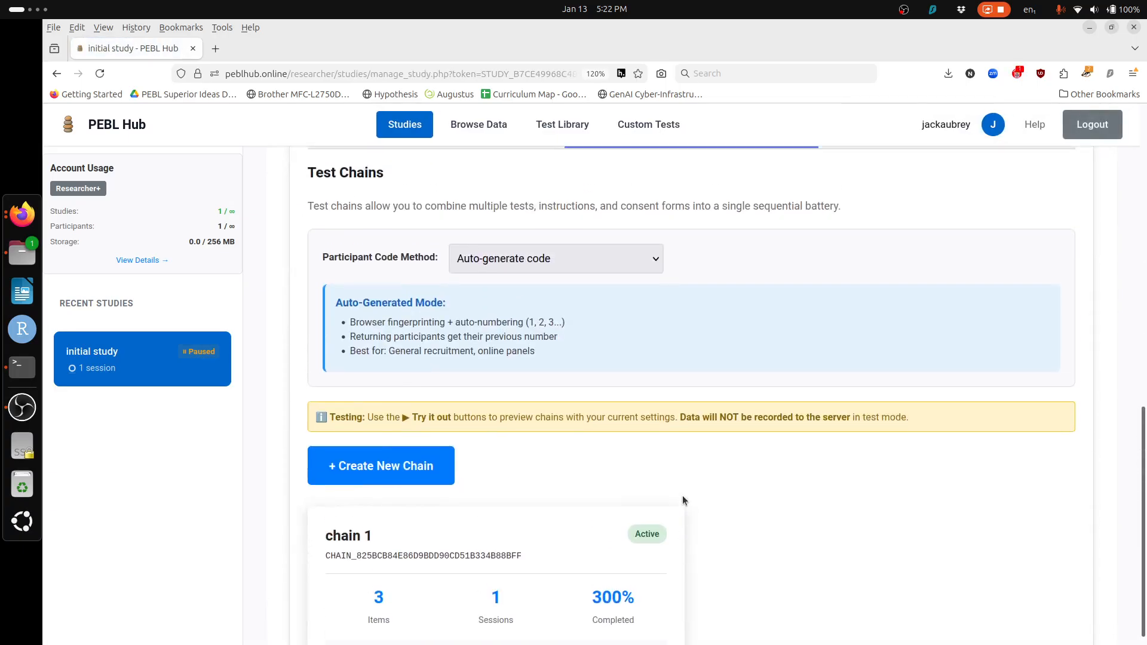
pyautogui.scroll(4, 683, 496)
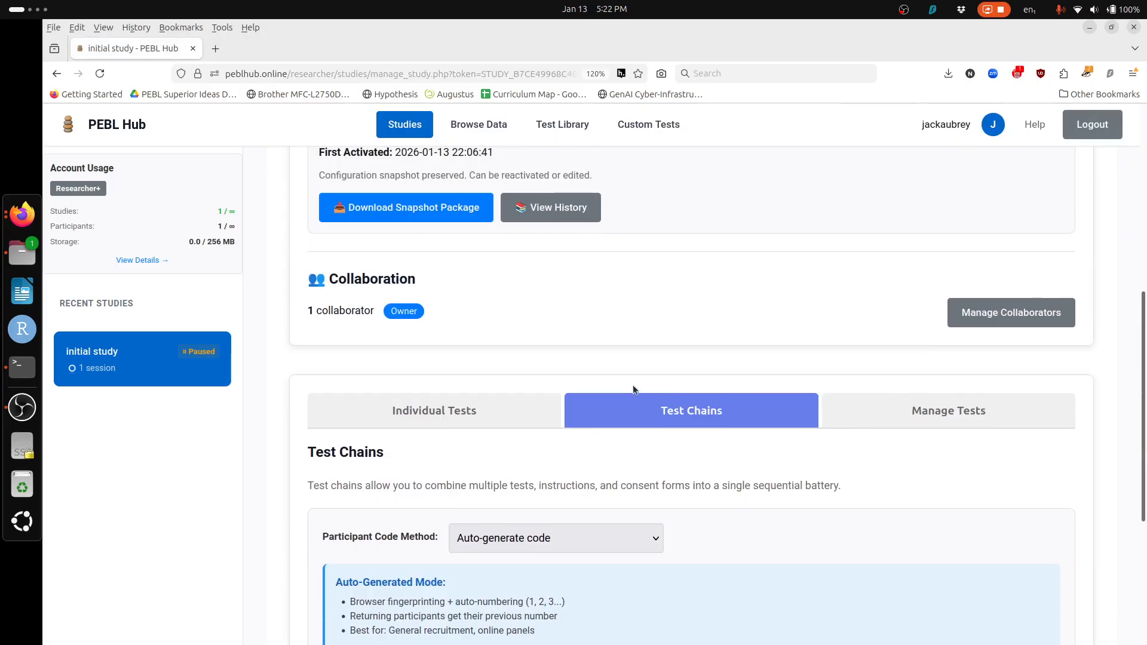
pyautogui.scroll(-5, 774, 524)
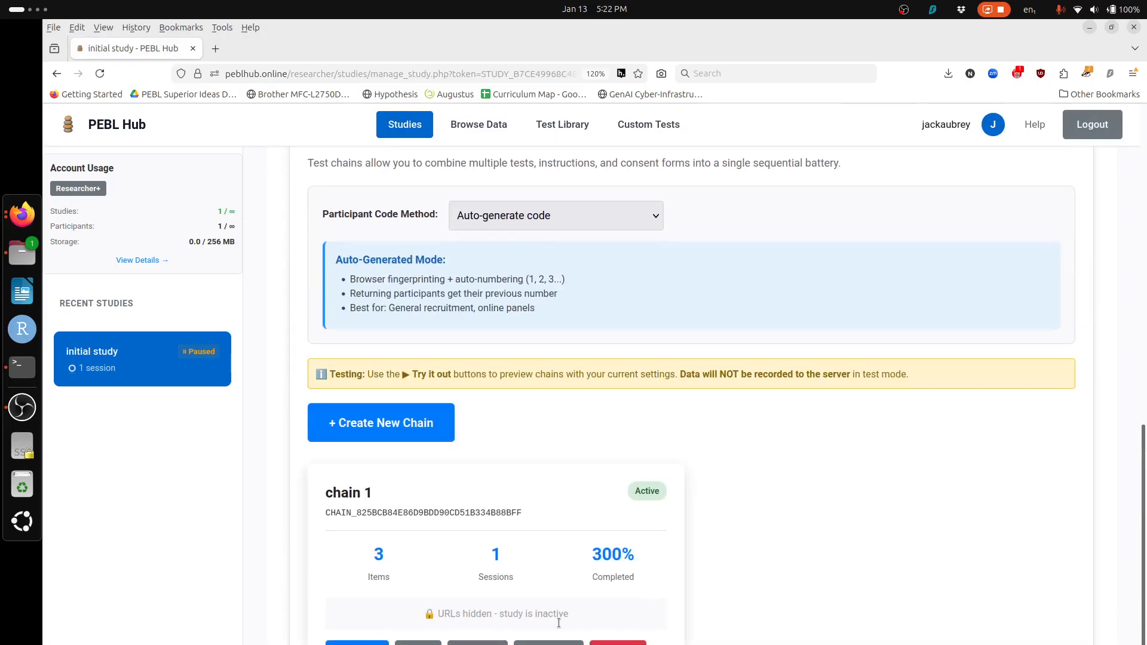
pyautogui.click(418, 643)
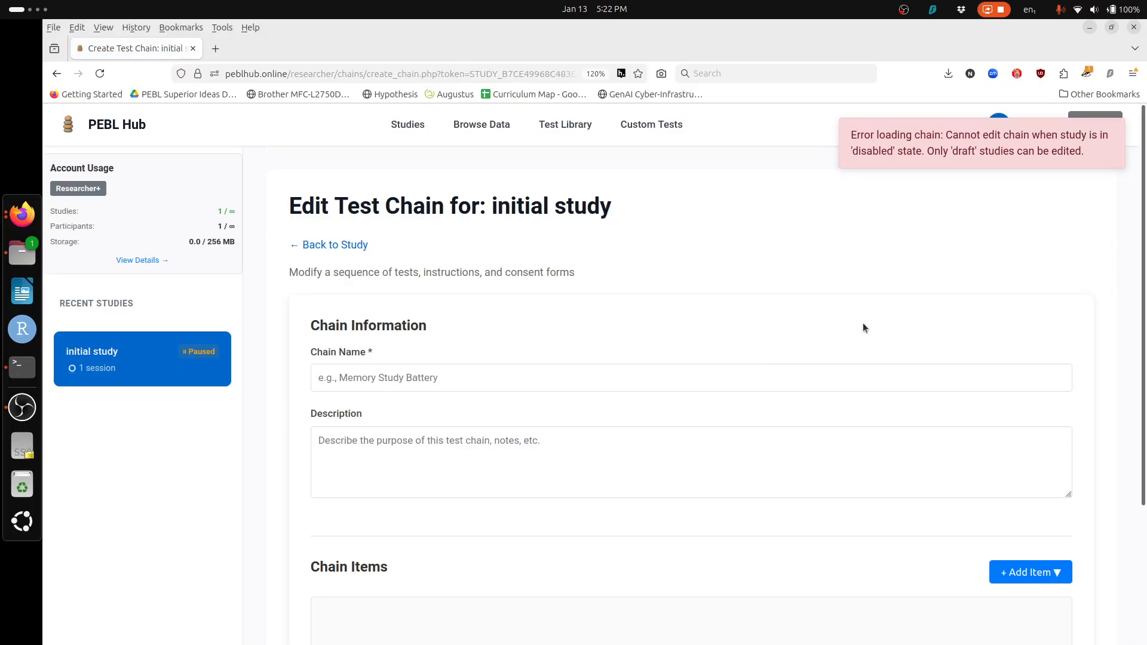
pyautogui.scroll(-5, 863, 323)
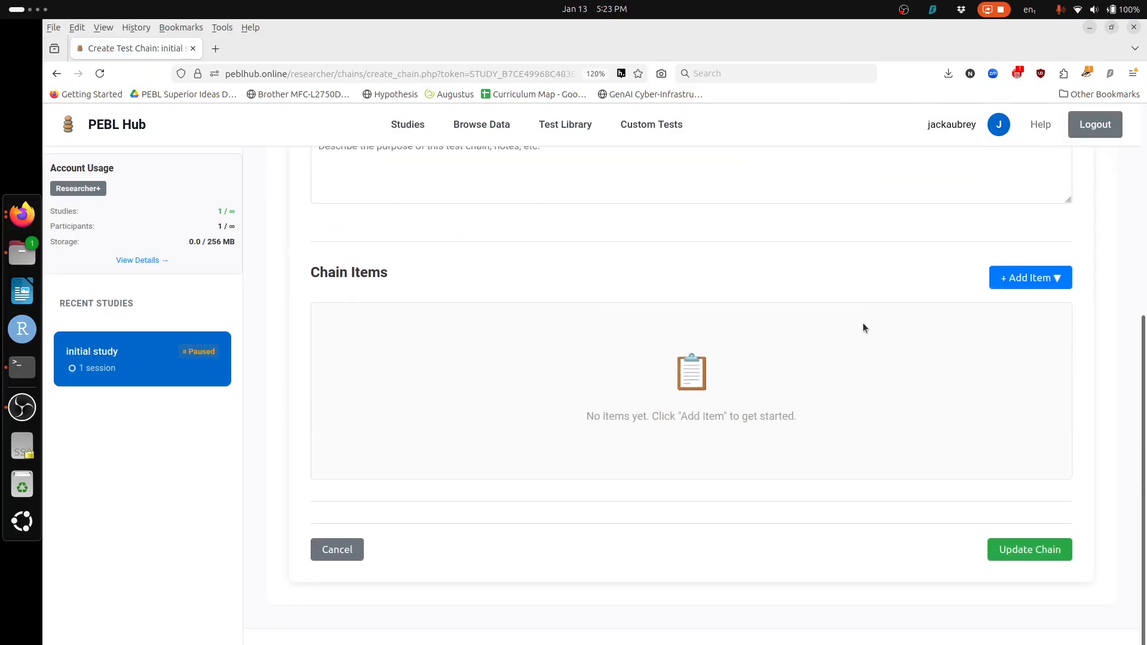
pyautogui.click(336, 550)
pyautogui.scroll(-4, 572, 496)
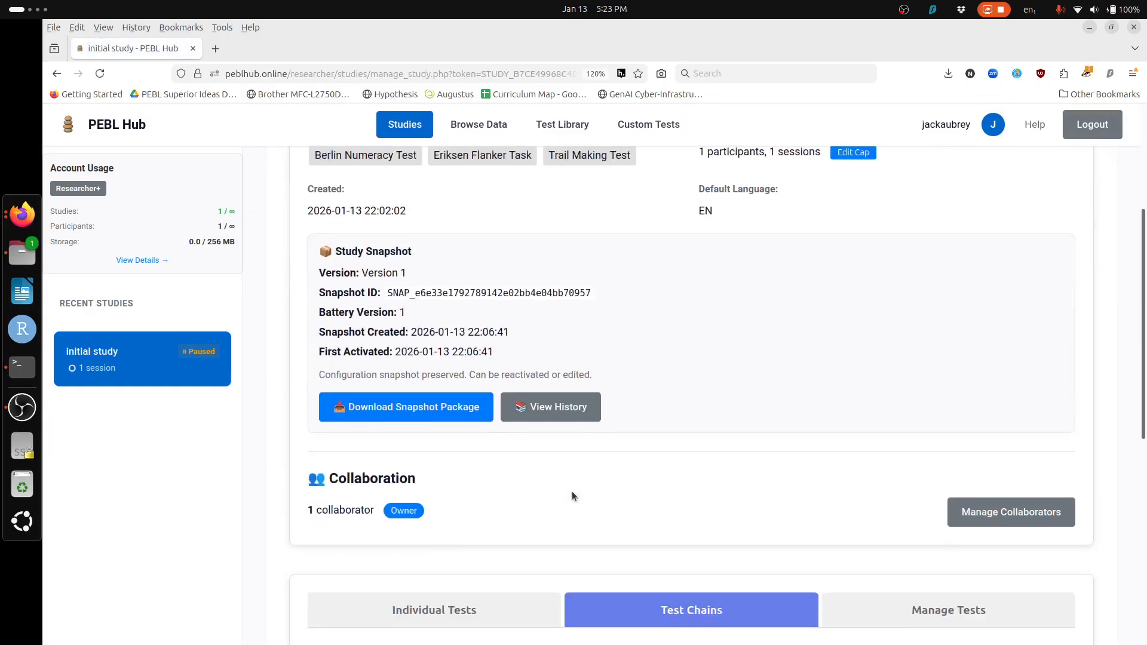
pyautogui.scroll(4, 572, 491)
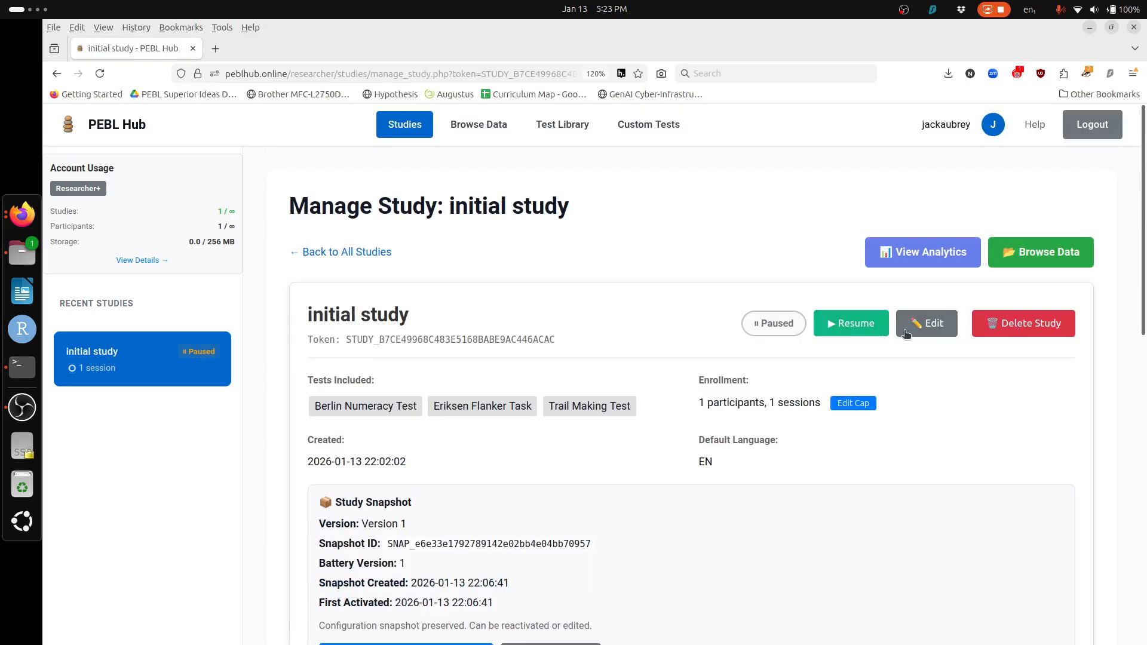
# Step: Resume data collection for the study, then pause it again
pyautogui.click(864, 327)
pyautogui.click(691, 436)
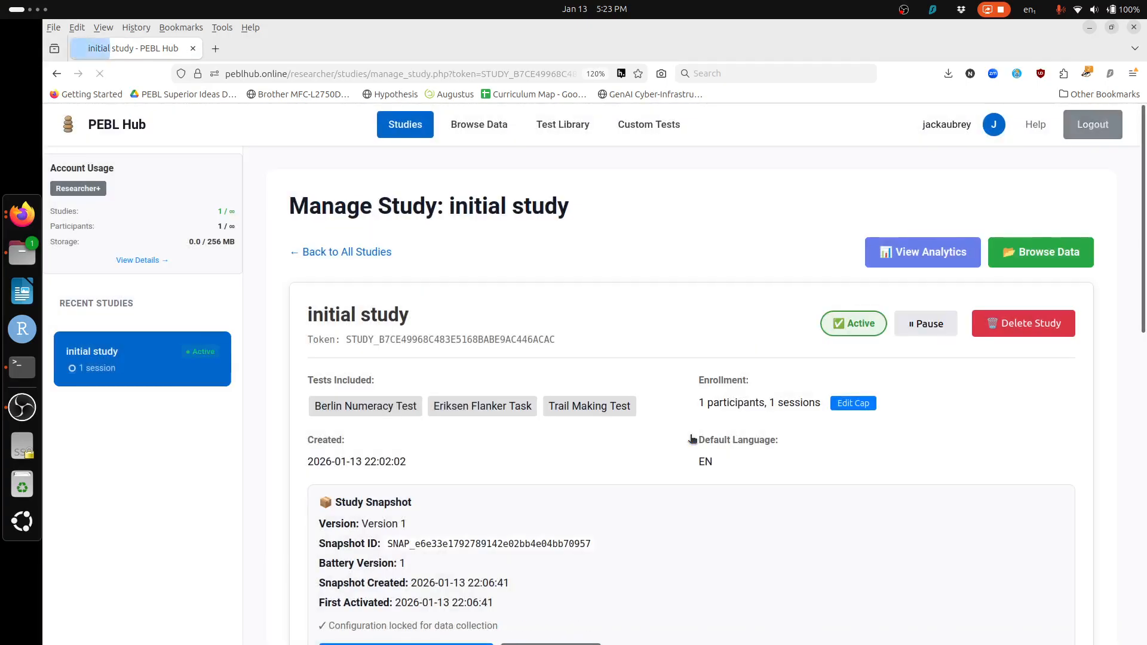
pyautogui.click(938, 331)
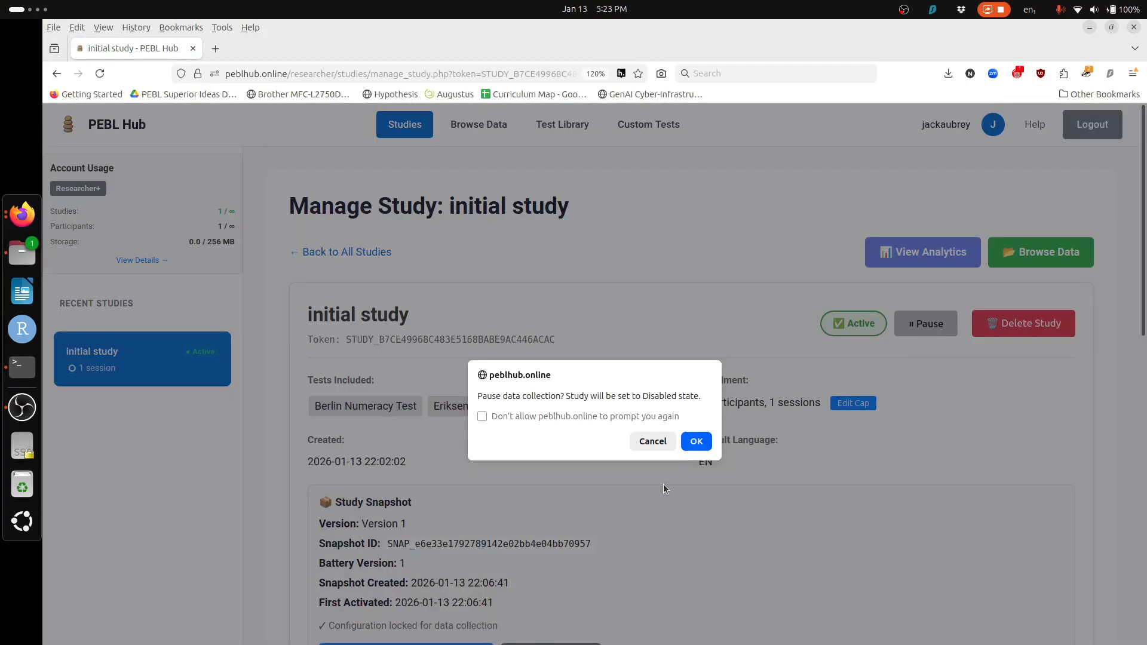
pyautogui.click(697, 441)
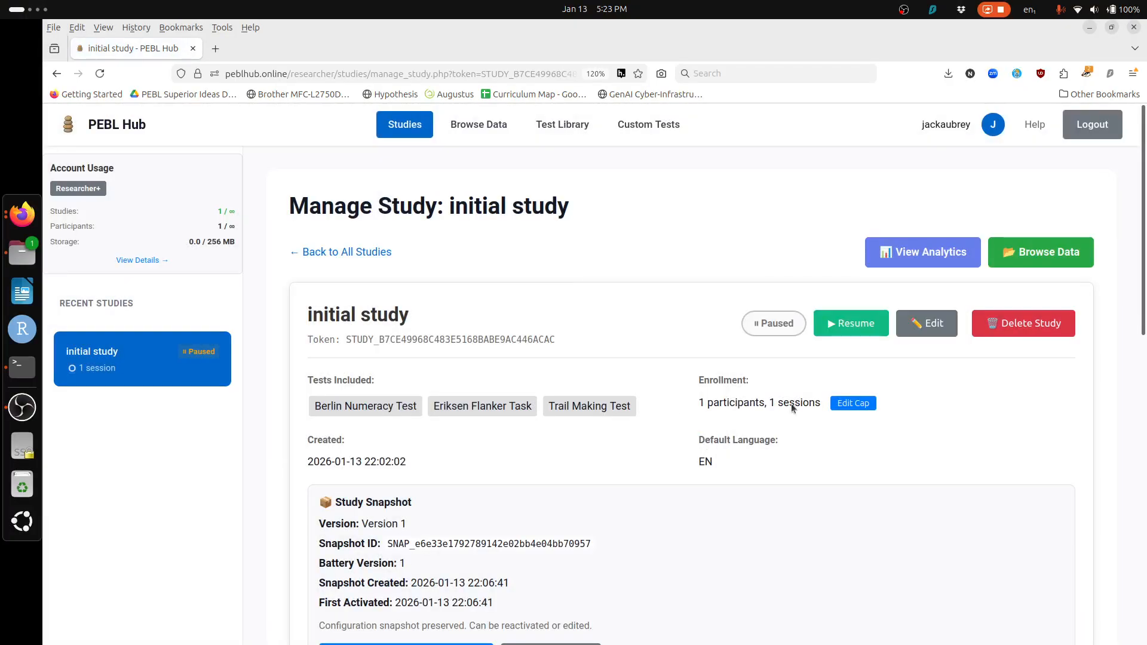
pyautogui.scroll(-3, 777, 491)
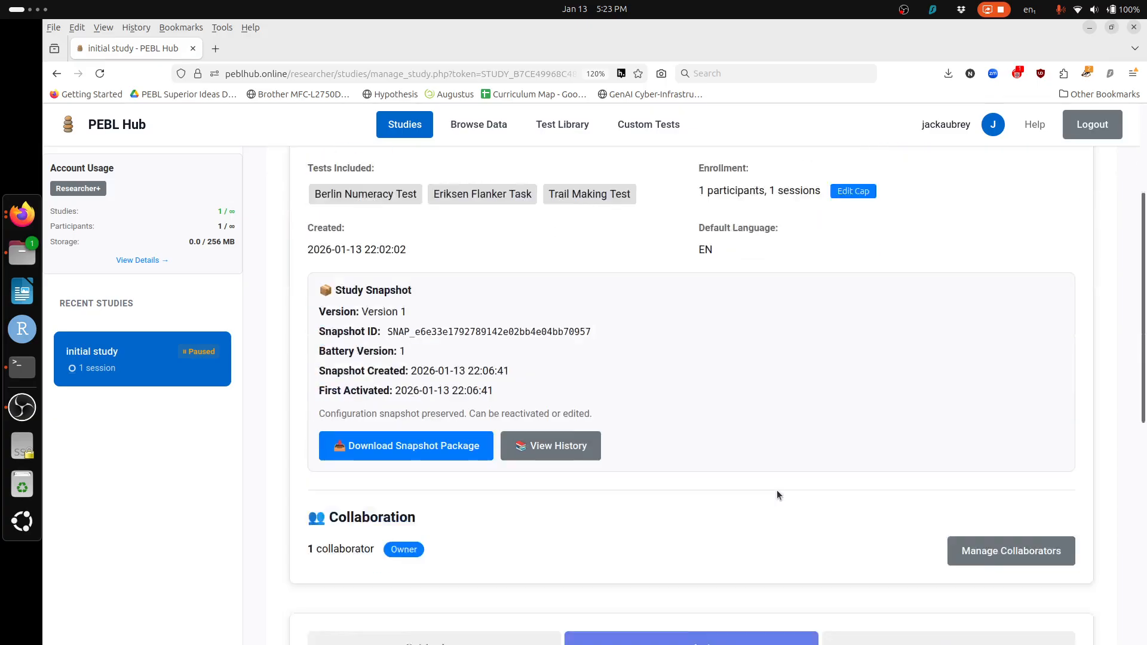
pyautogui.scroll(3, 777, 495)
# Step: Return the initial study to Draft status and confirm
pyautogui.click(922, 324)
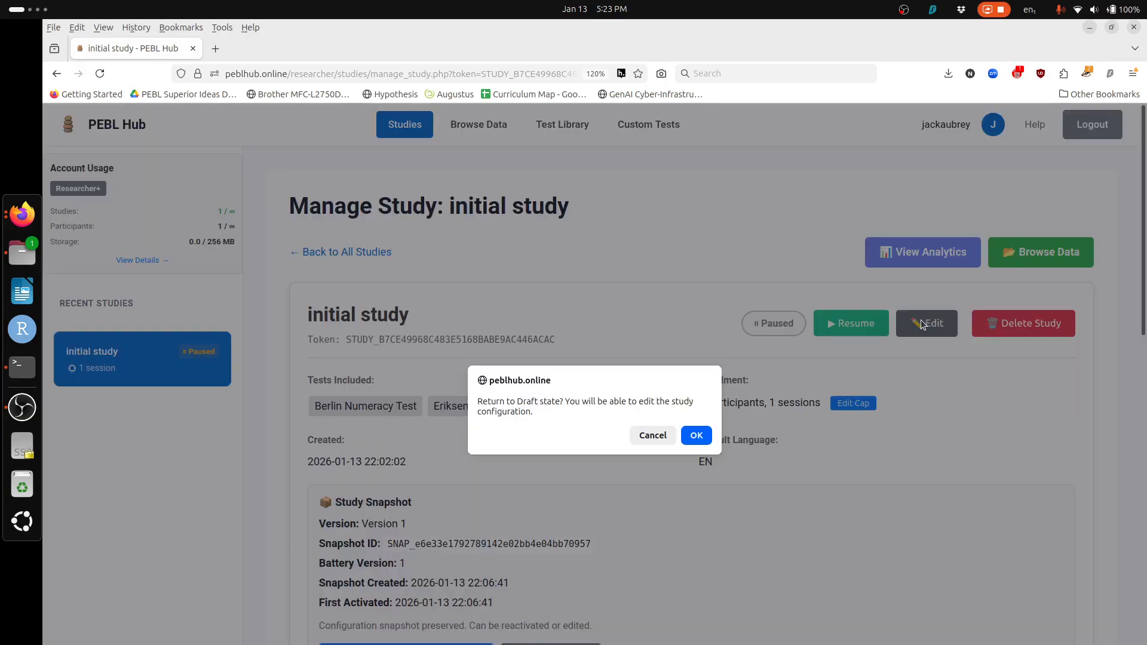
pyautogui.click(697, 435)
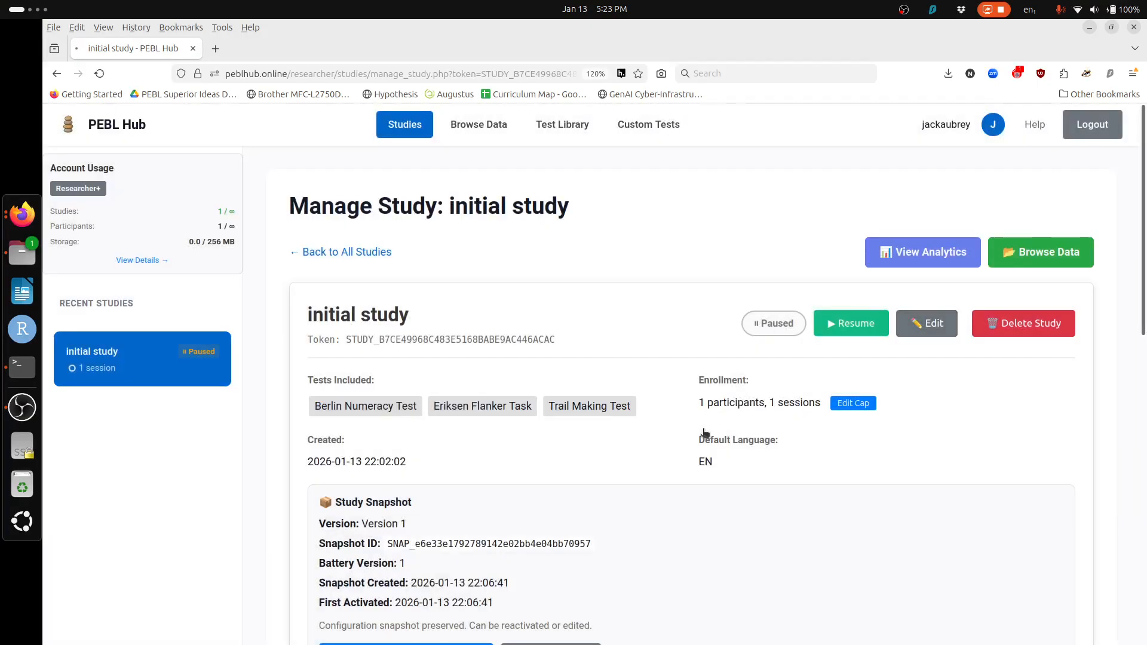
pyautogui.scroll(-10, 788, 475)
pyautogui.scroll(-5, 788, 478)
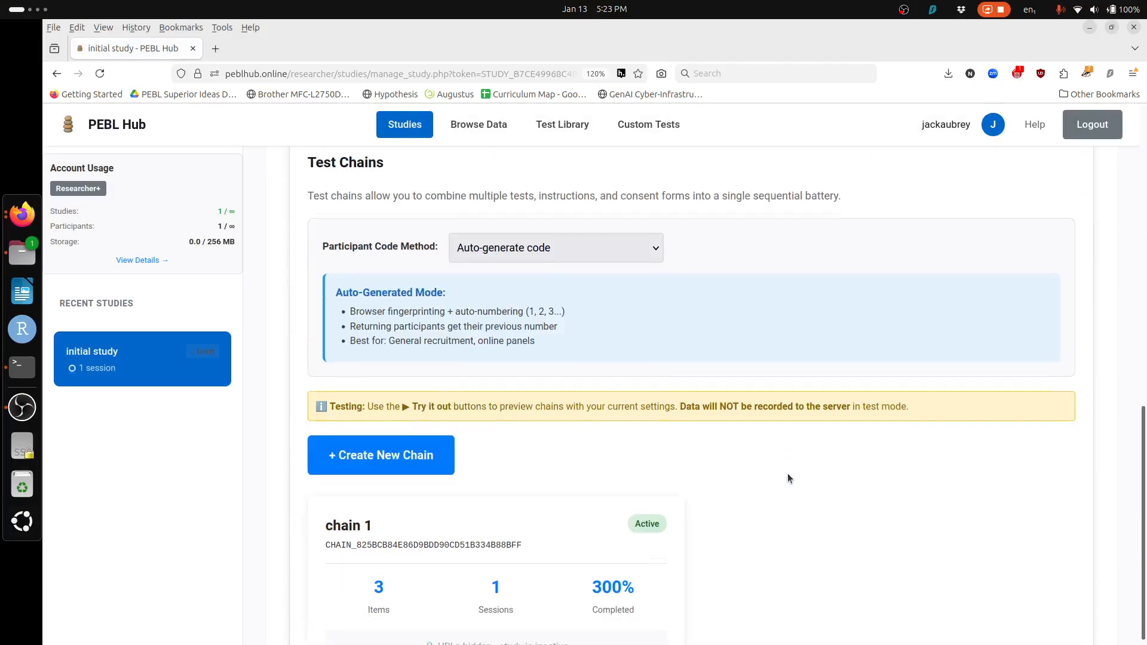
# Step: Open chain 1's editor, then go back to the study's Test Chains section
pyautogui.click(430, 541)
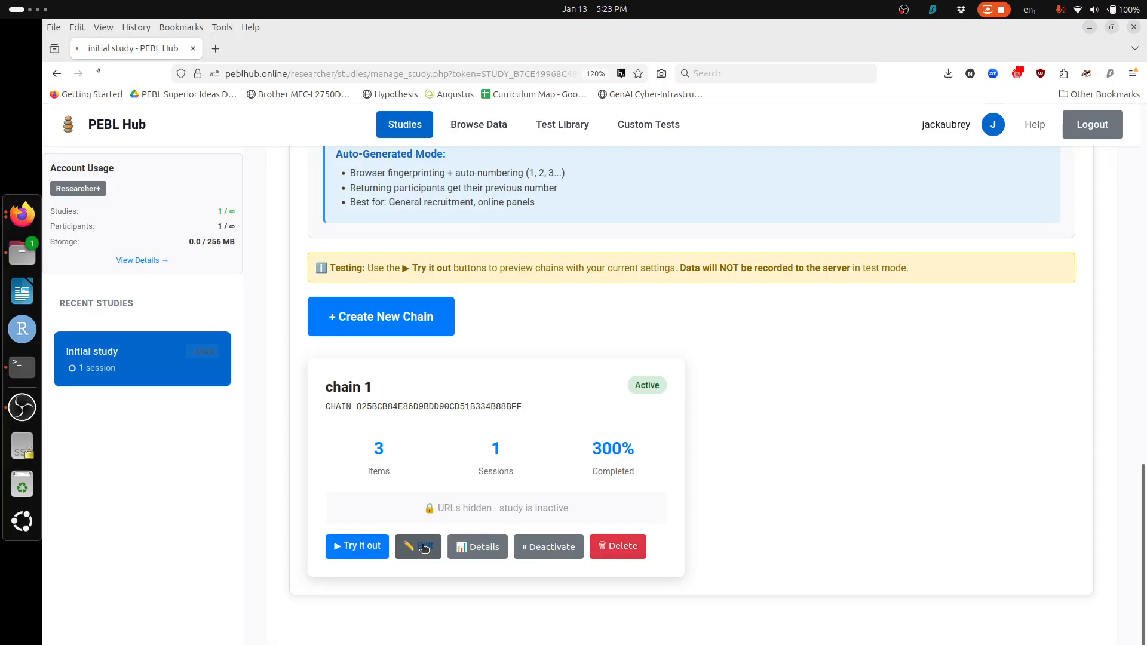
pyautogui.scroll(-5, 712, 351)
pyautogui.scroll(1, 711, 354)
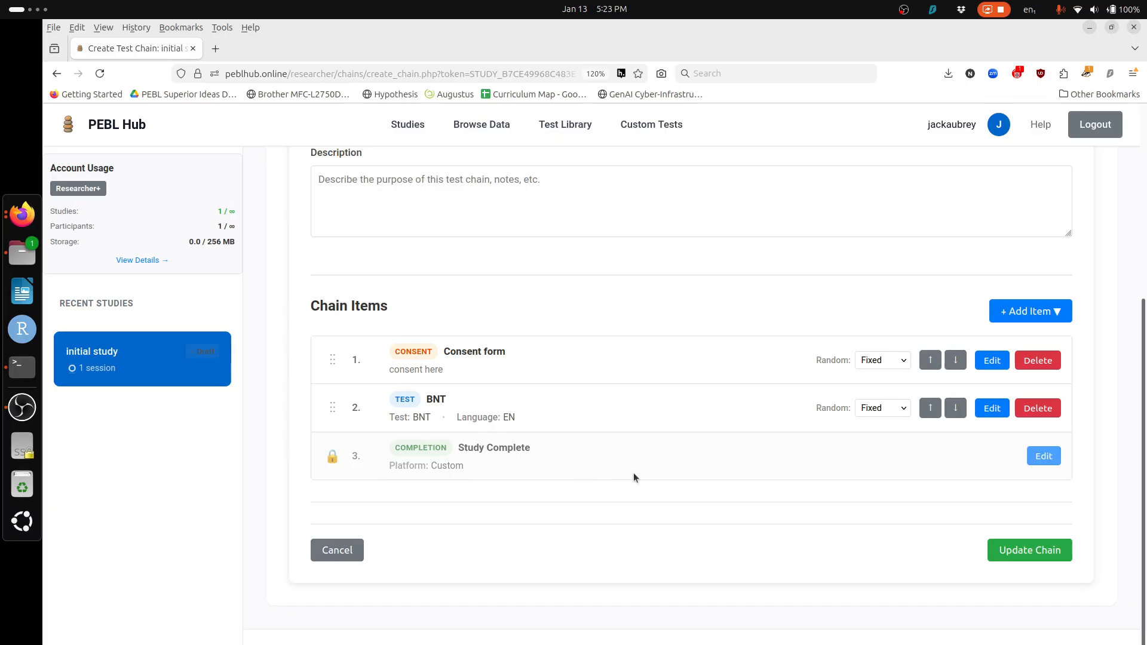
pyautogui.scroll(5, 634, 548)
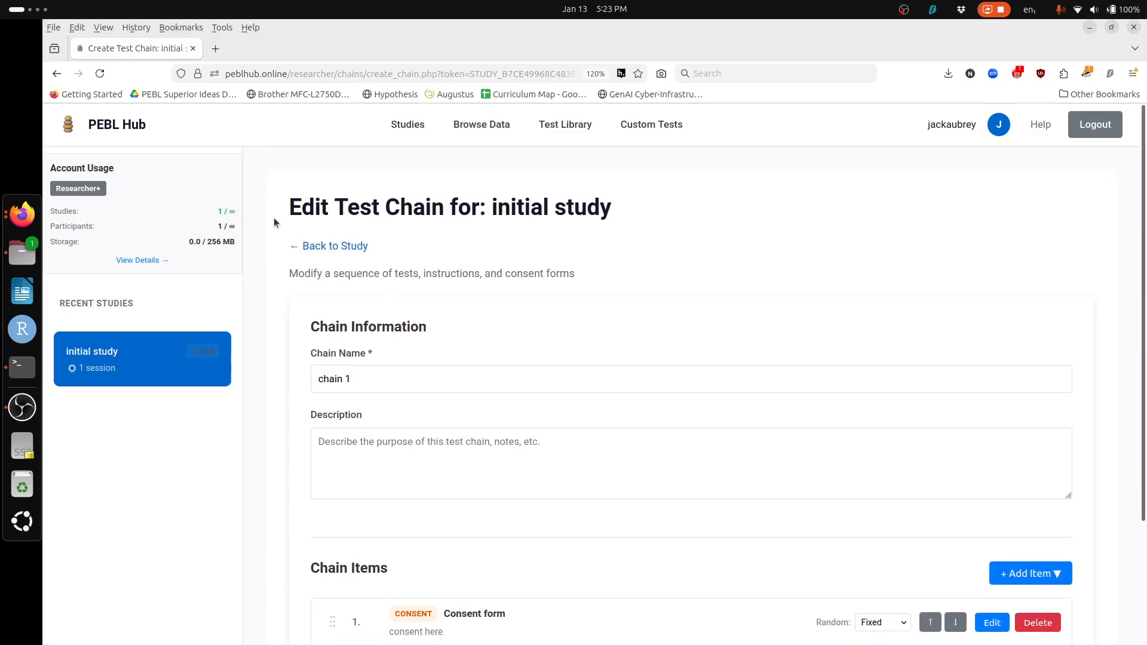
pyautogui.click(349, 247)
pyautogui.scroll(-10, 536, 368)
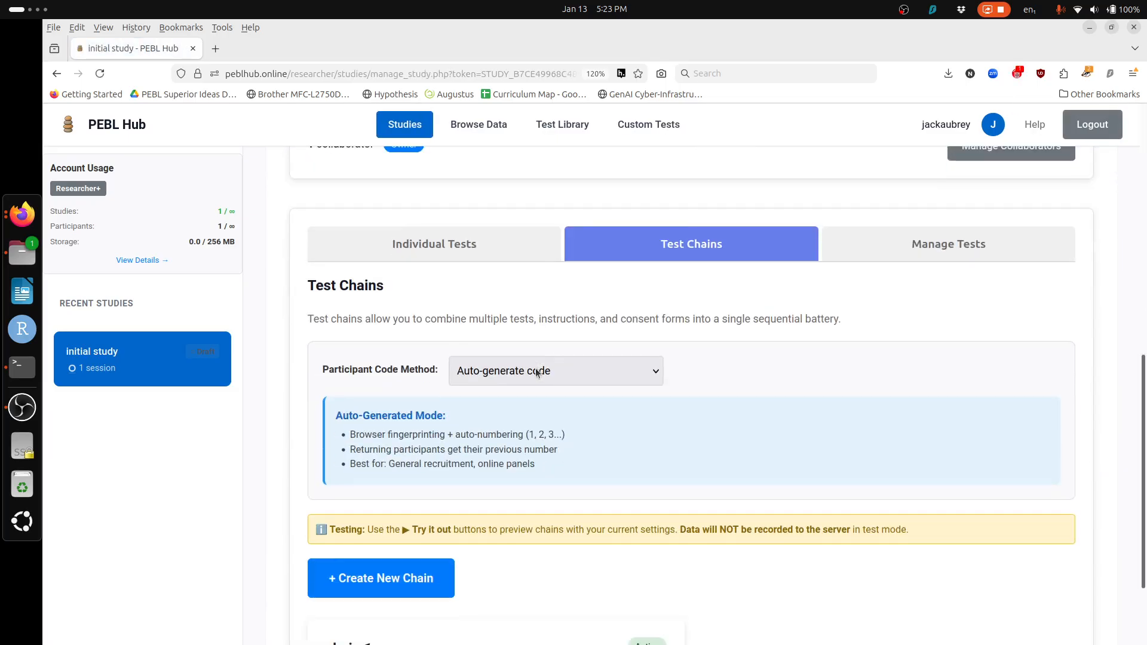
# Step: Launch a test-mode run of chain 1 and agree to the consent statement
pyautogui.click(359, 502)
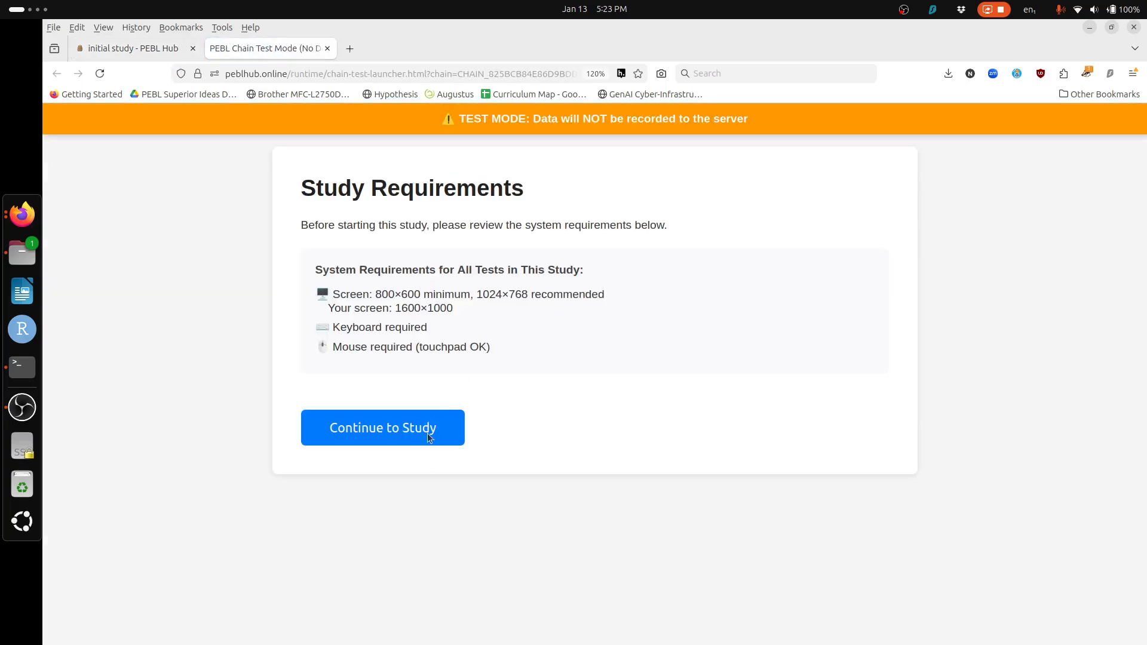
pyautogui.moveTo(518, 118); pyautogui.dragTo(661, 120)
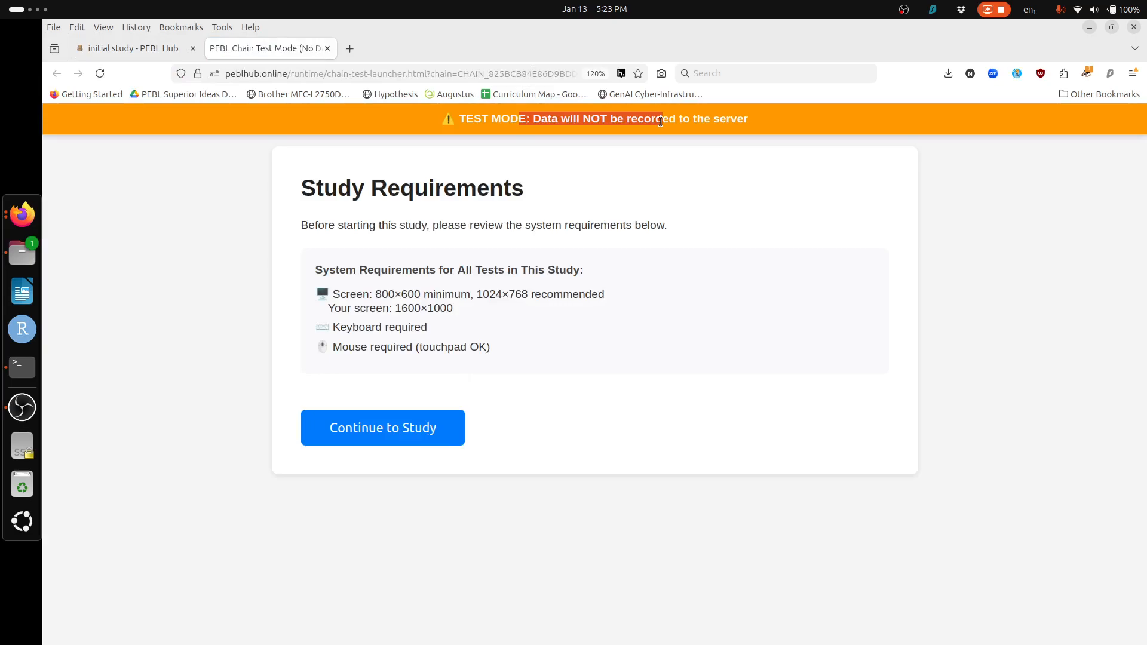
pyautogui.click(378, 444)
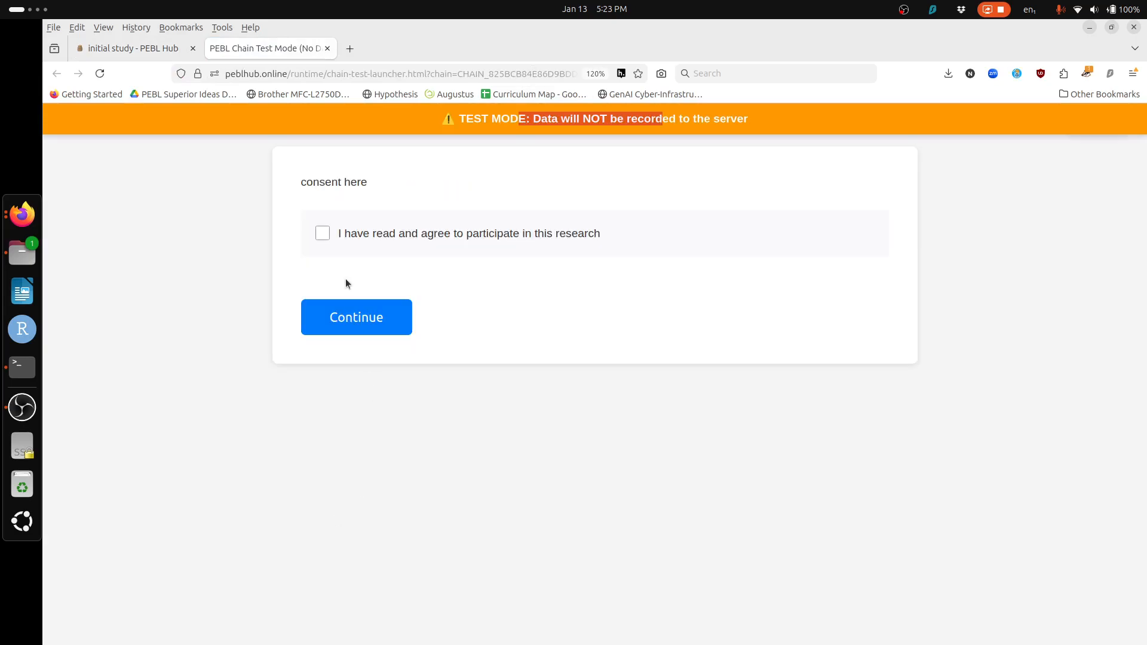
pyautogui.click(351, 240)
pyautogui.click(351, 321)
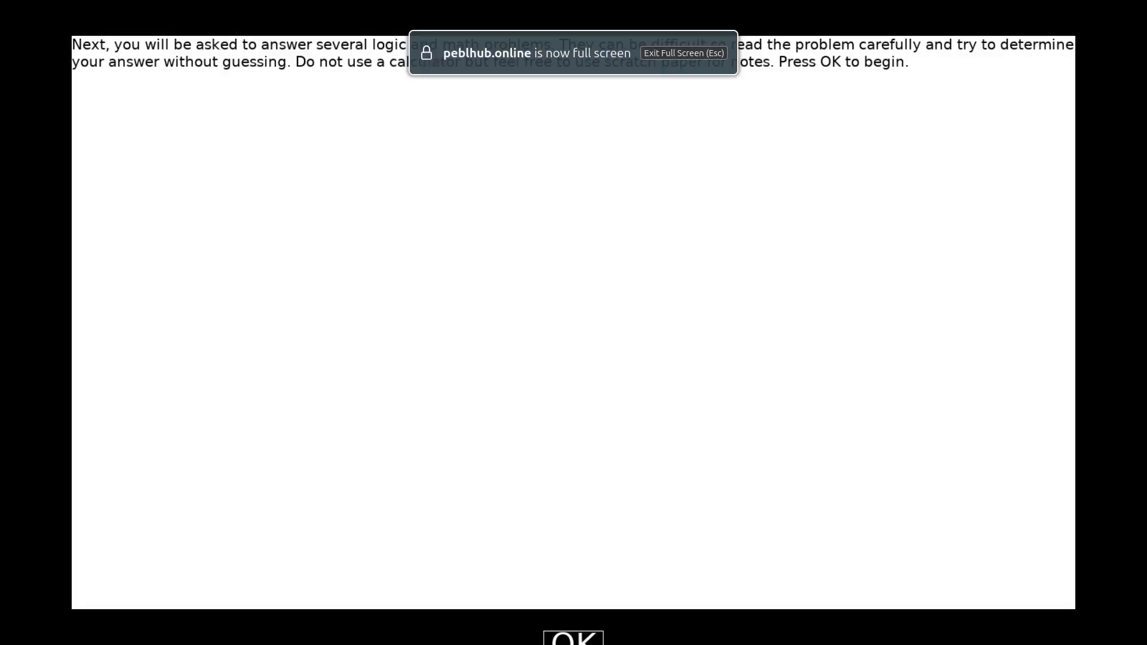
# Step: Answer the BNT questions with 11, 1 and 1 to reach Chain Complete
pyautogui.click(573, 639)
pyautogui.write('11')
pyautogui.press('Return')
pyautogui.write('1')
pyautogui.press('Return')
pyautogui.write('1')
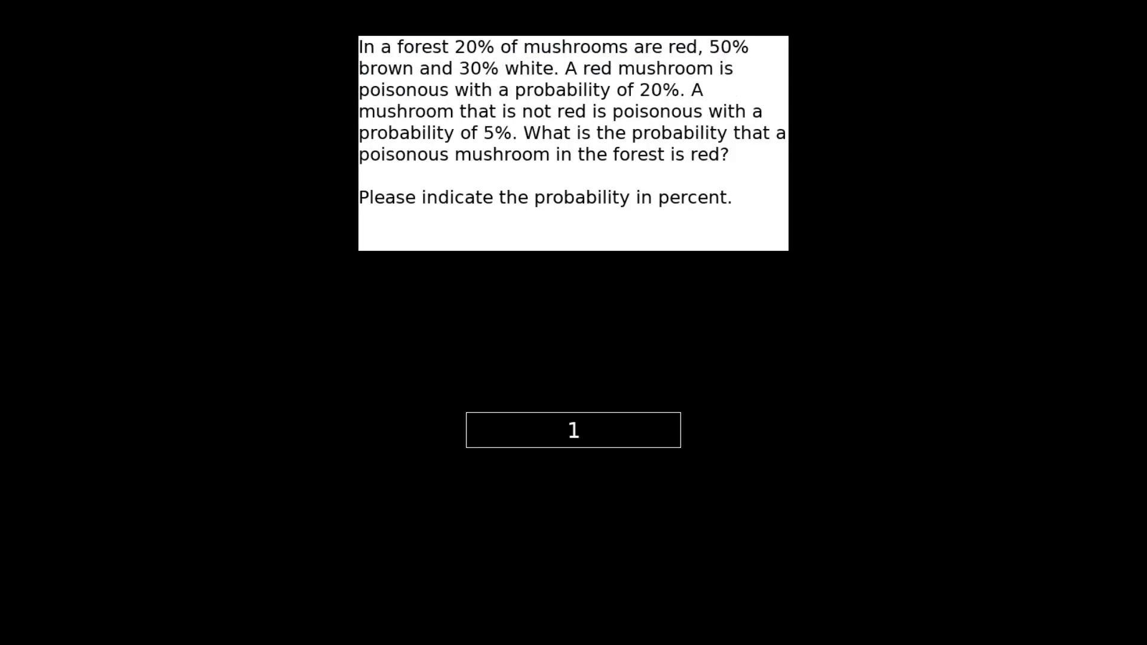
pyautogui.press('Return')
pyautogui.press('Return')
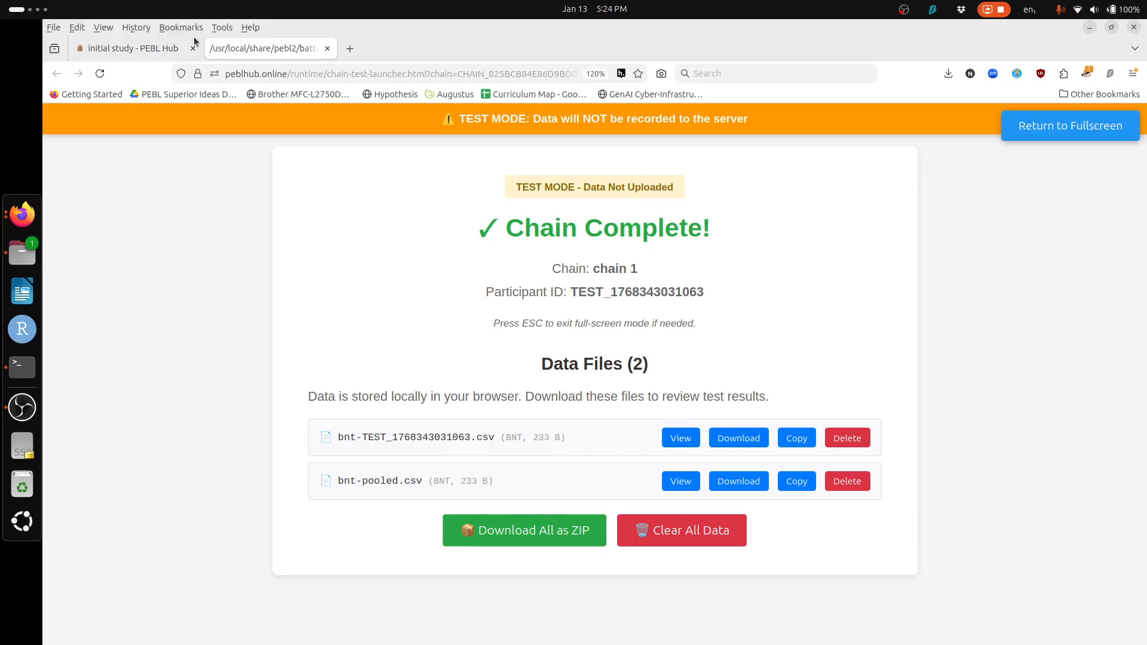
# Step: Take the initial study live and acknowledge it is now active
pyautogui.click(149, 47)
pyautogui.scroll(15, 501, 261)
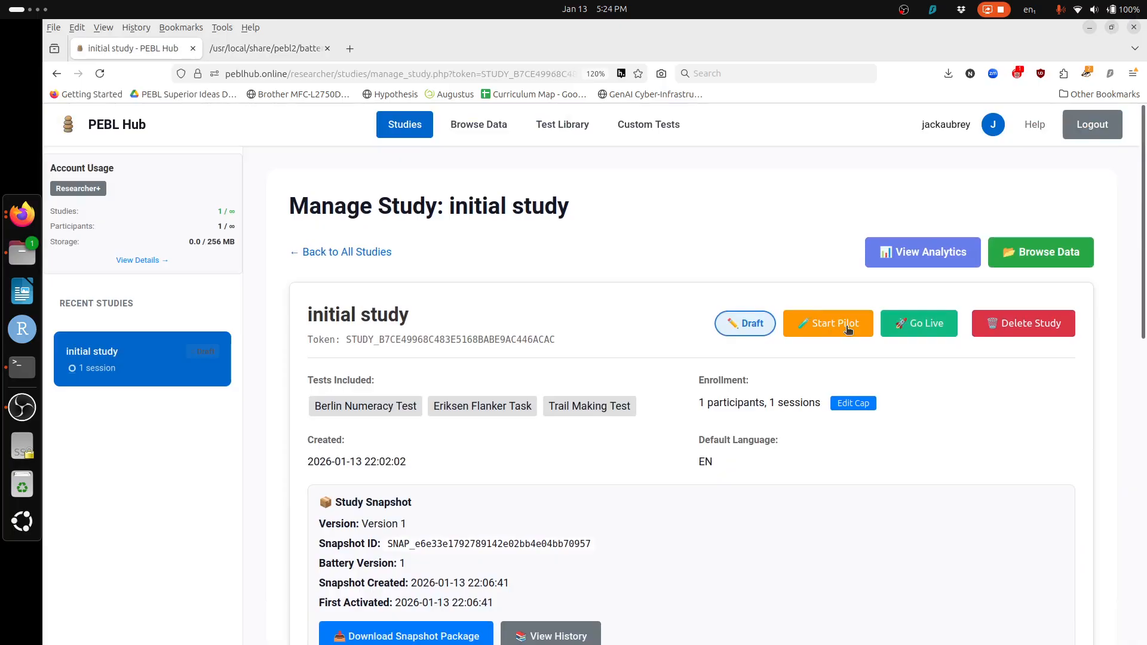
pyautogui.click(907, 330)
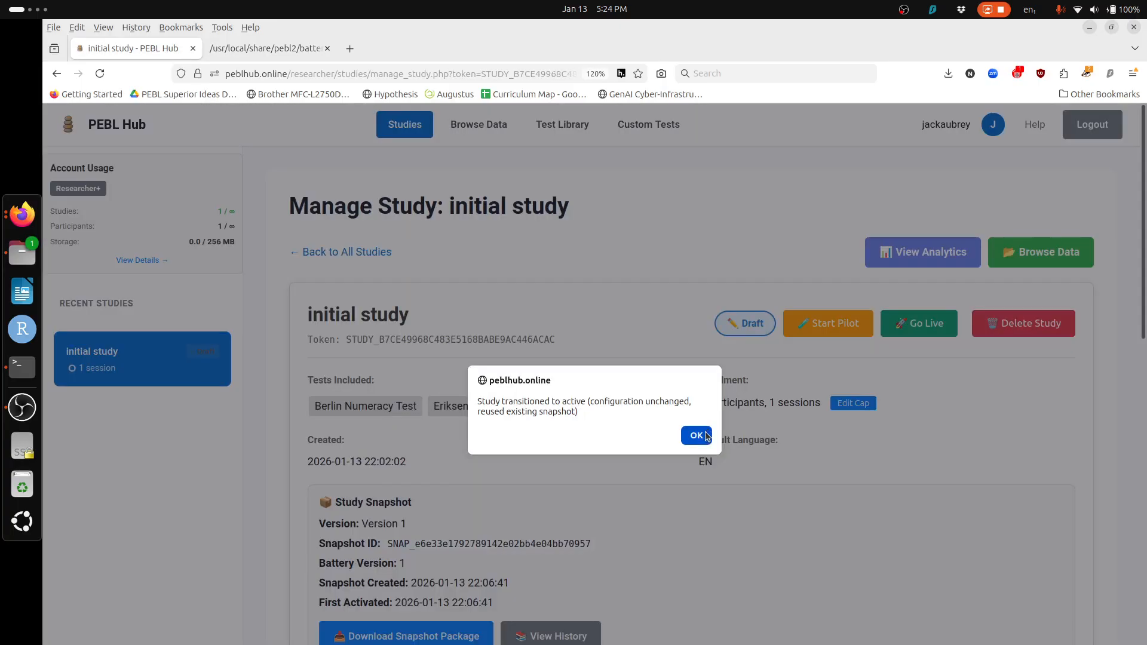
pyautogui.click(706, 435)
# Step: Copy chain 1's participant link and return to the Chain Complete tab
pyautogui.scroll(-8, 586, 608)
pyautogui.scroll(-6, 586, 609)
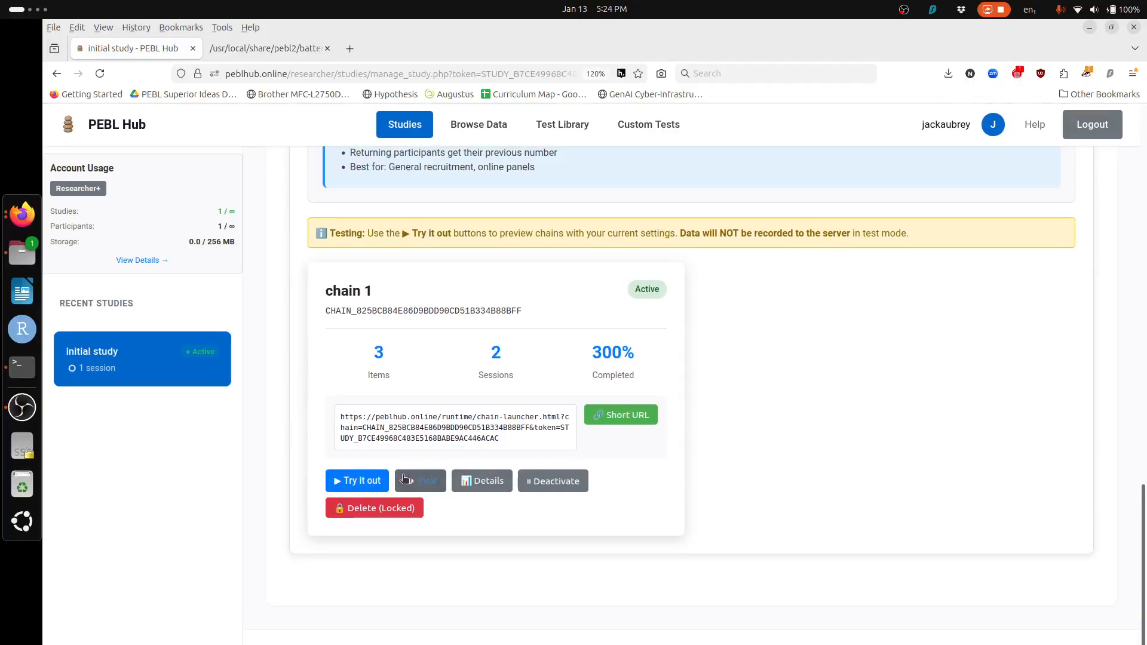
pyautogui.click(413, 435)
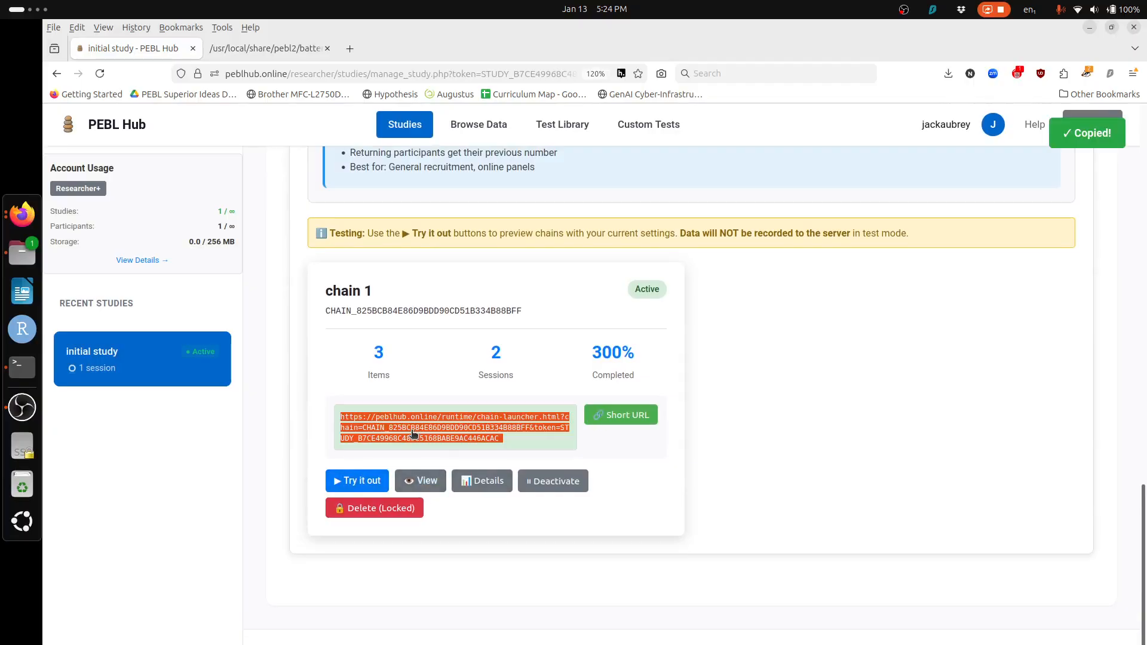
pyautogui.click(270, 47)
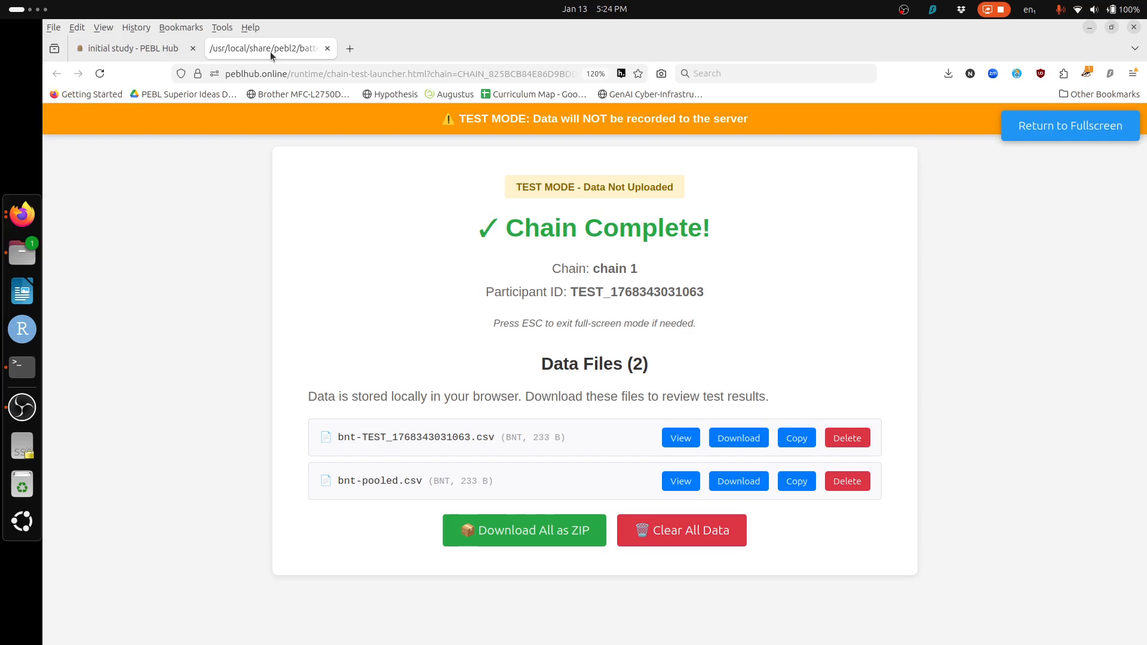
# Step: Load the copied live chain link and agree to the requirements and consent screens
pyautogui.click(294, 74)
pyautogui.hotkey('ctrl', 'v')
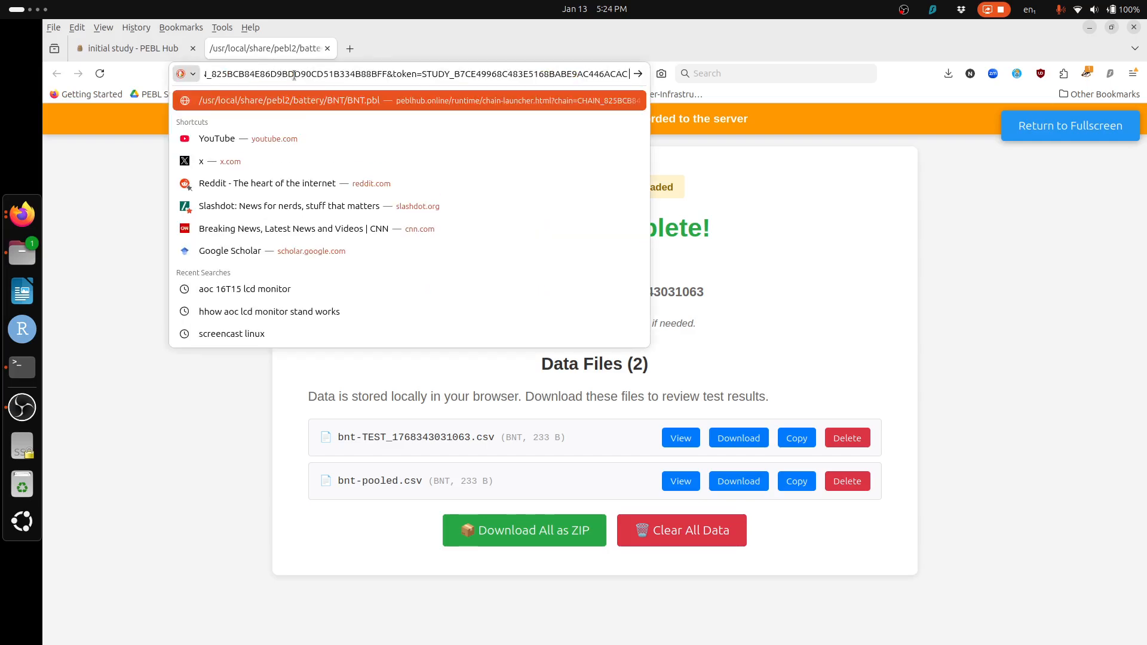
pyautogui.press('Return')
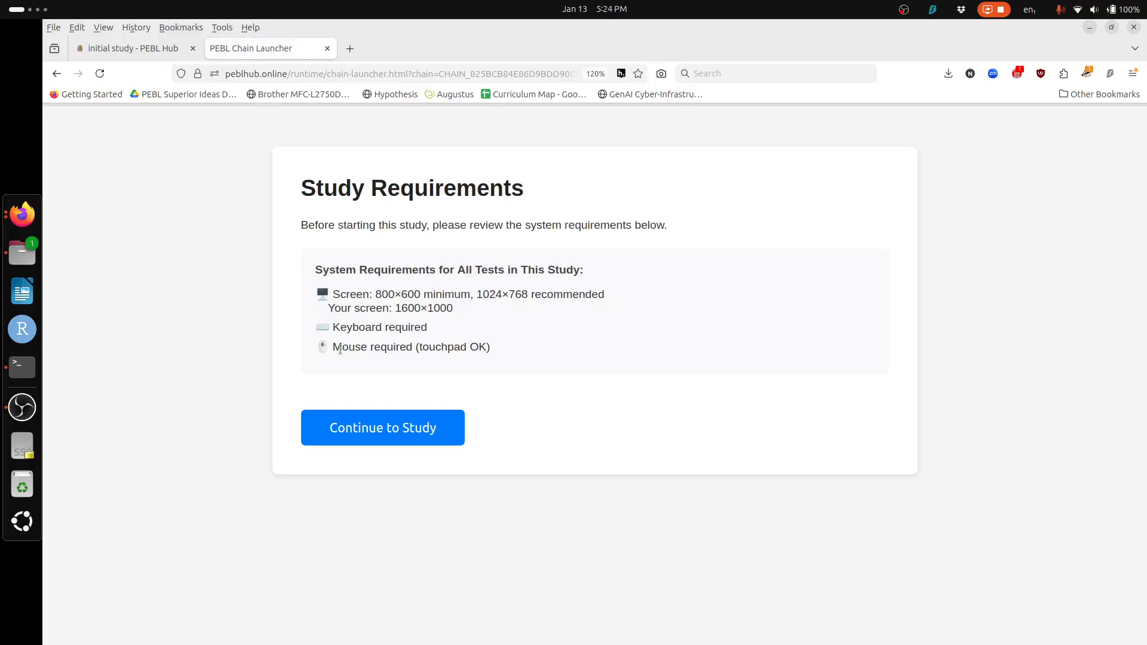
pyautogui.click(352, 428)
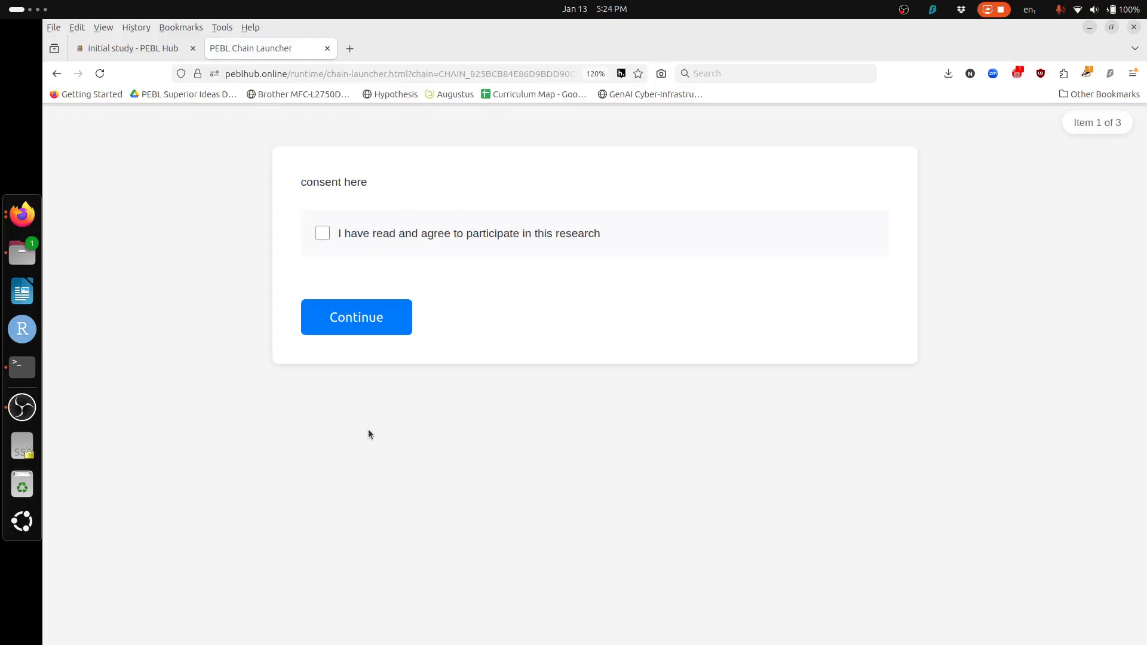
pyautogui.click(335, 243)
pyautogui.click(354, 323)
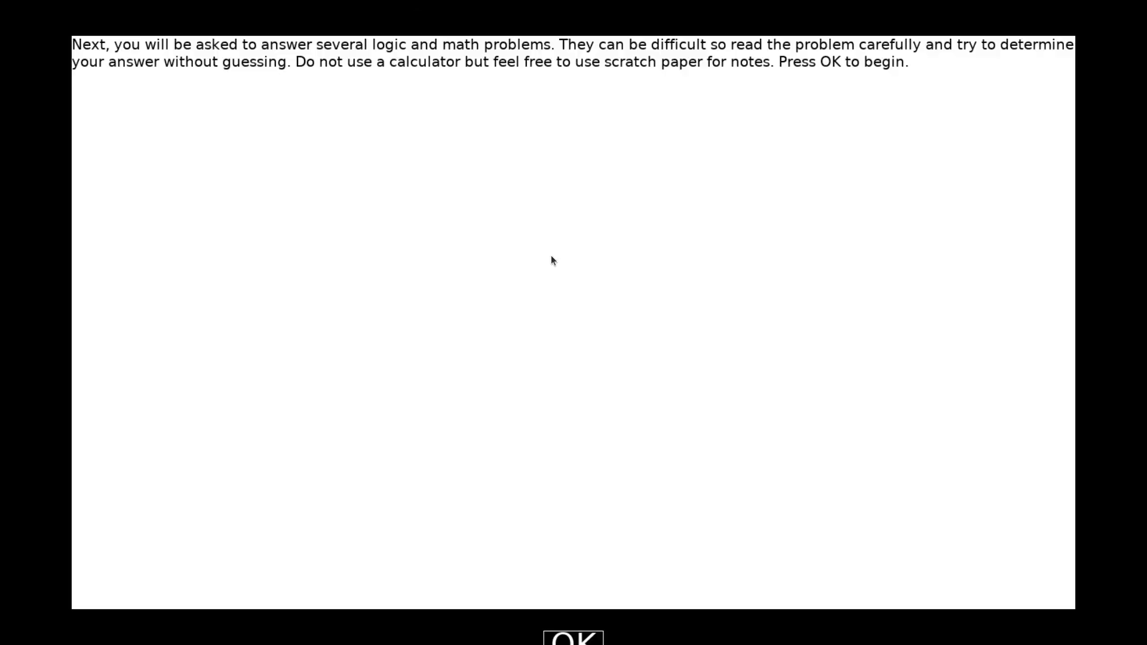
# Step: Answer the choir, die and mushroom questions with 55, 5 and 5, then close the finished run
pyautogui.click(589, 639)
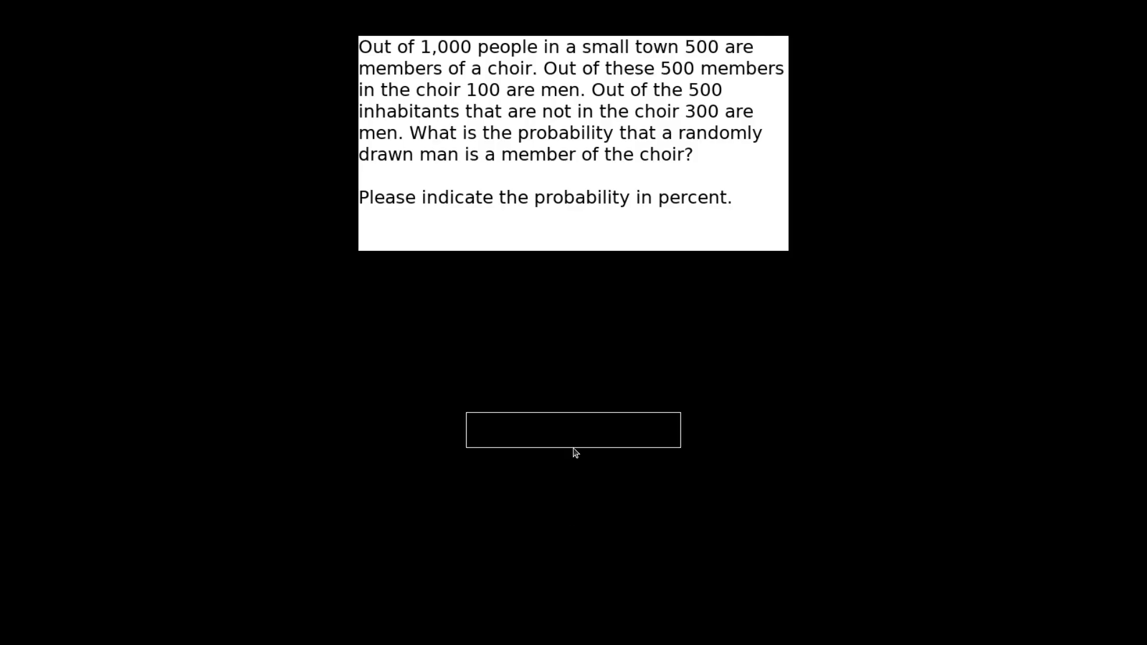
pyautogui.write('55')
pyautogui.press('Return')
pyautogui.write('5')
pyautogui.press('Return')
pyautogui.write('5')
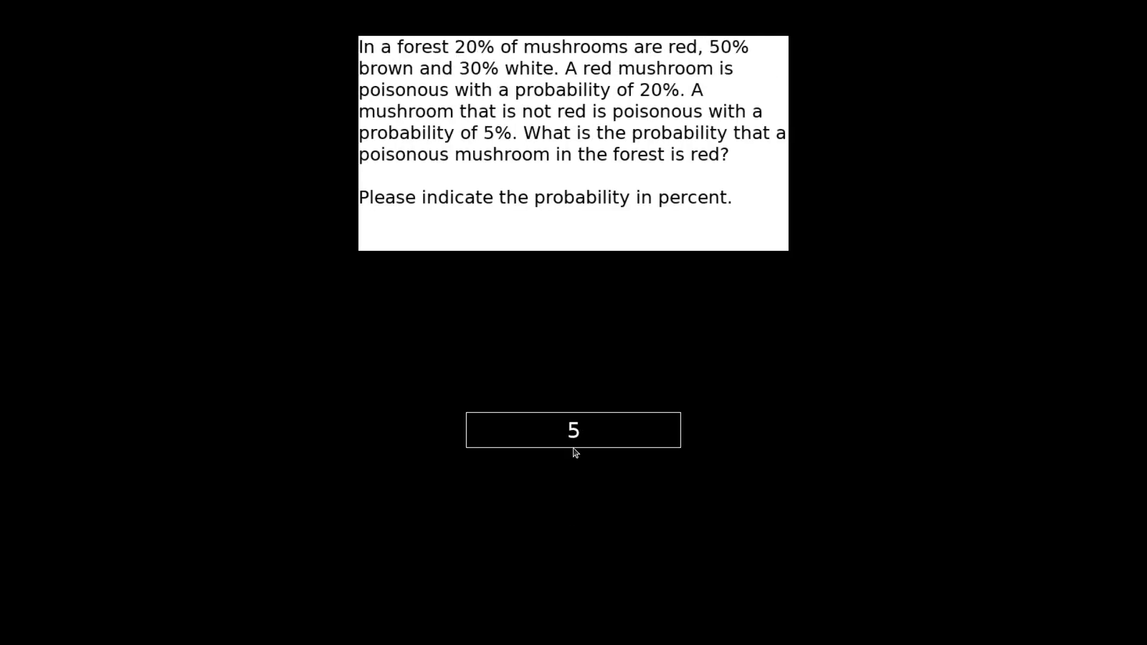
pyautogui.press('Return')
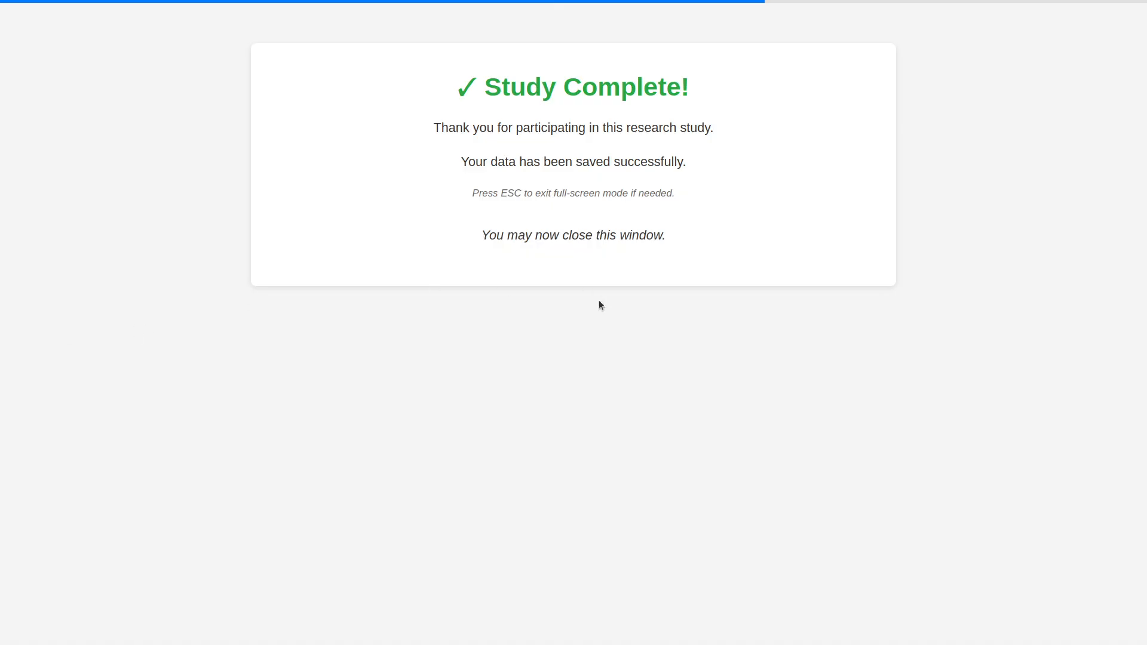
pyautogui.press('Escape')
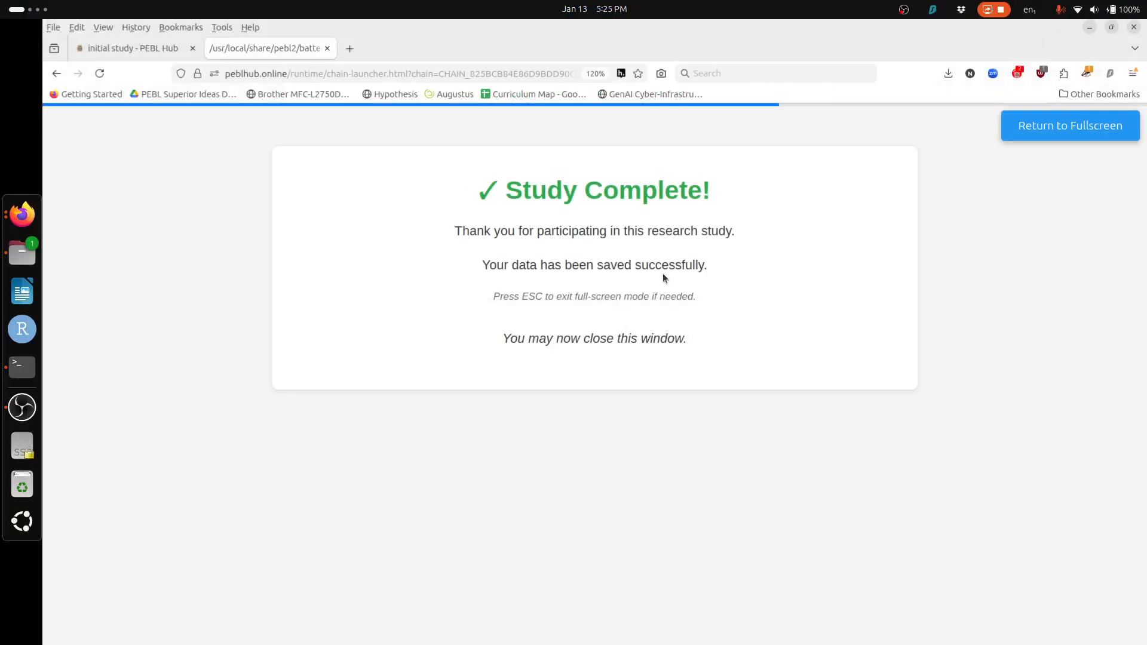
pyautogui.click(327, 48)
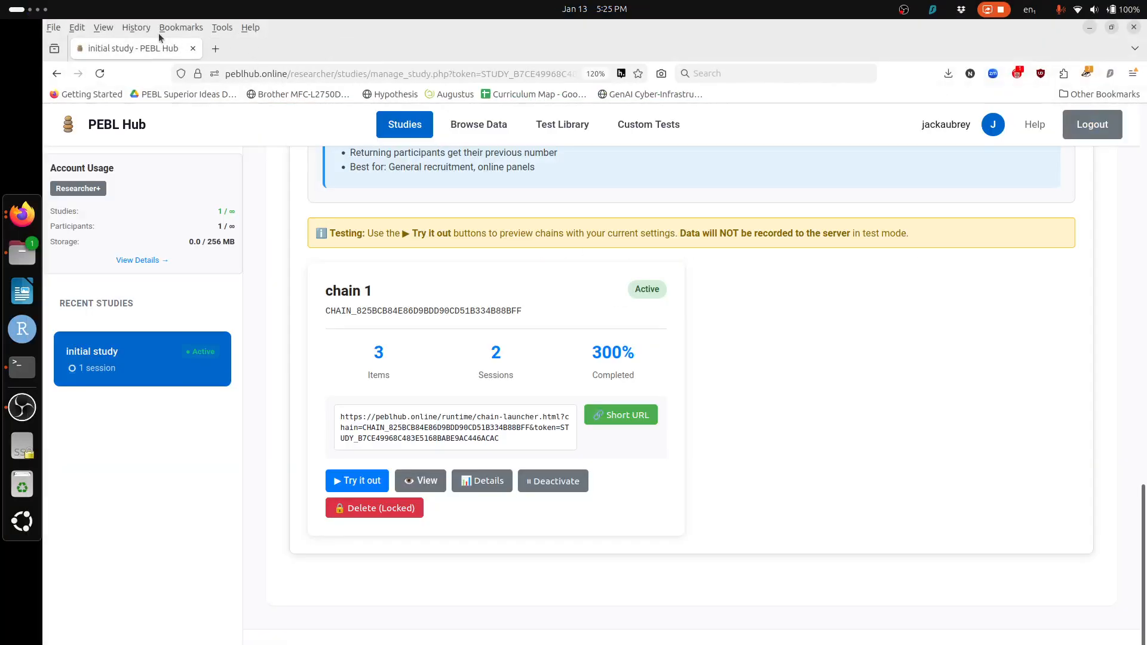
# Step: Sign back into the researcher account with the saved credentials from the study data link
pyautogui.scroll(15, 619, 275)
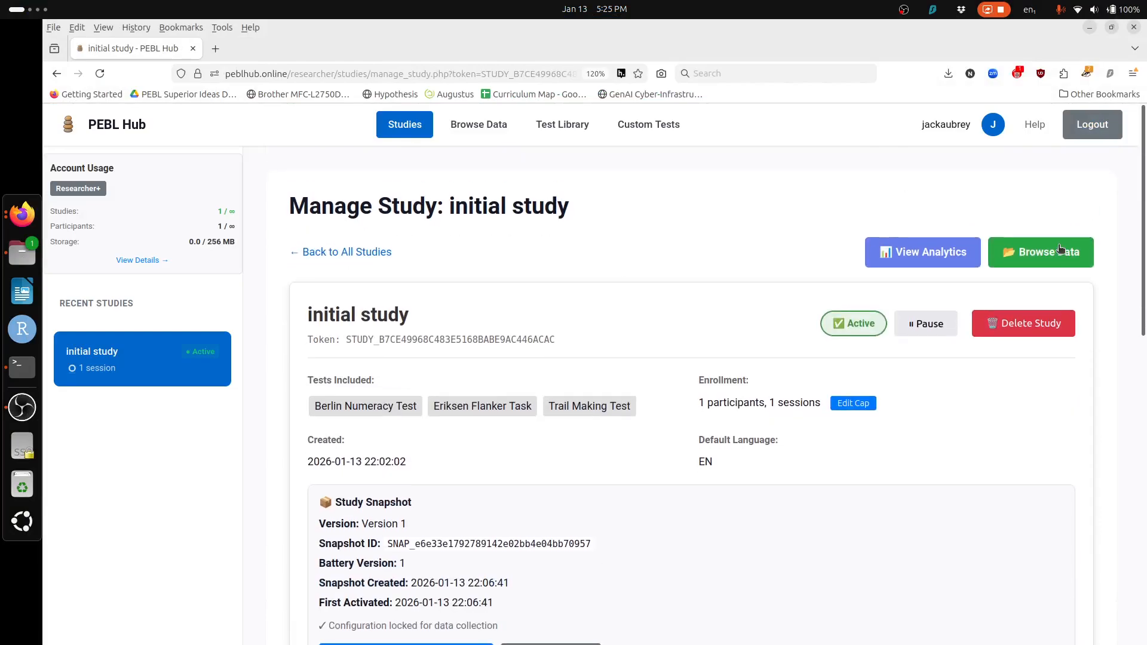
pyautogui.click(1068, 254)
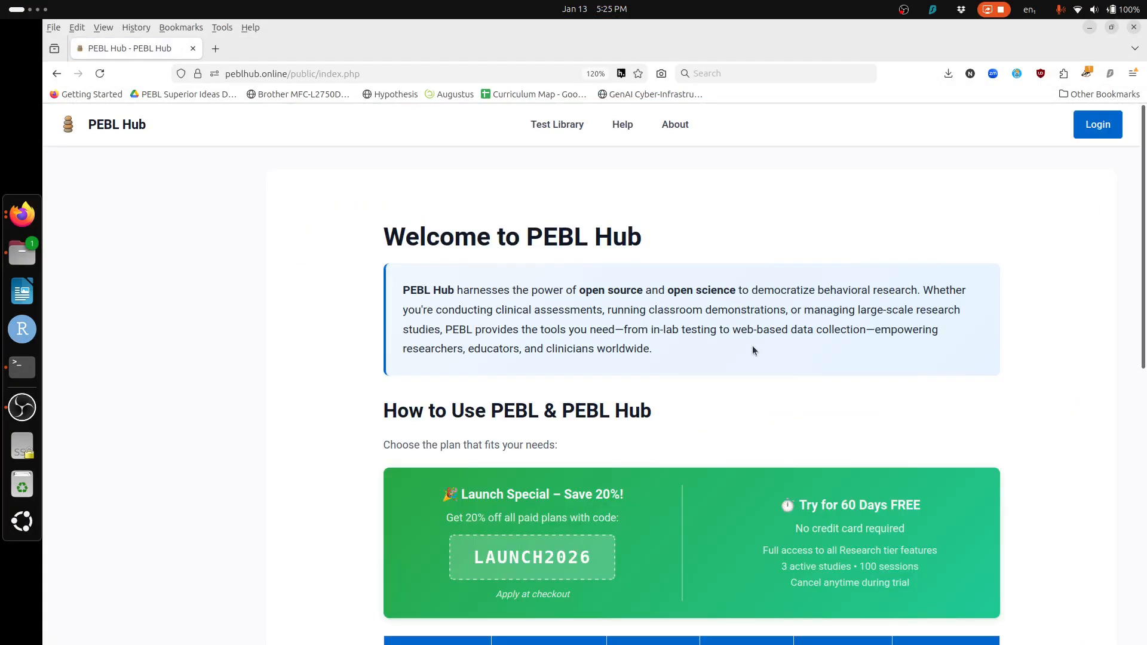
pyautogui.click(1098, 125)
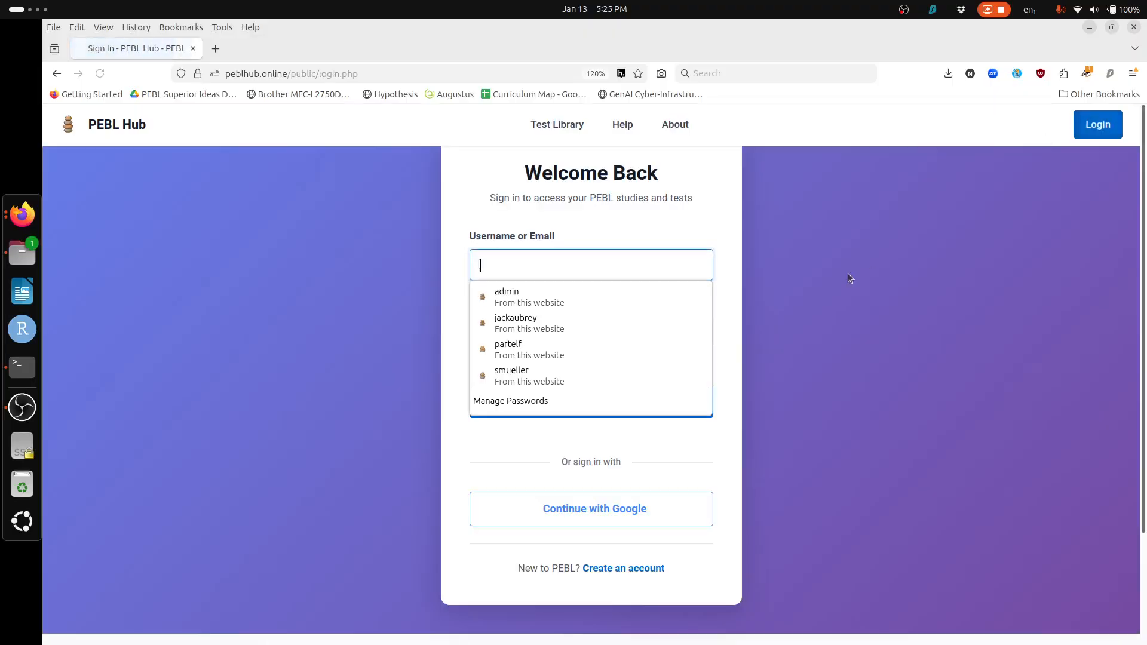
pyautogui.click(650, 318)
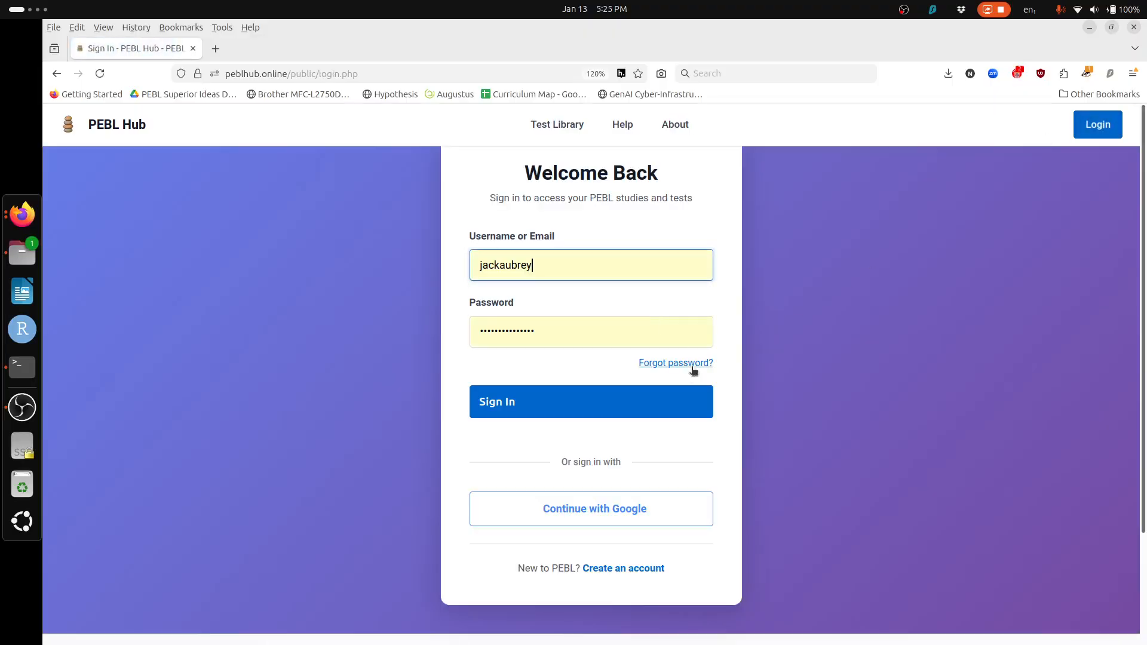
pyautogui.click(660, 408)
# Step: Browse the initial study's v1 > BNT > participant folder and preview bnt-pooled.csv
pyautogui.click(383, 313)
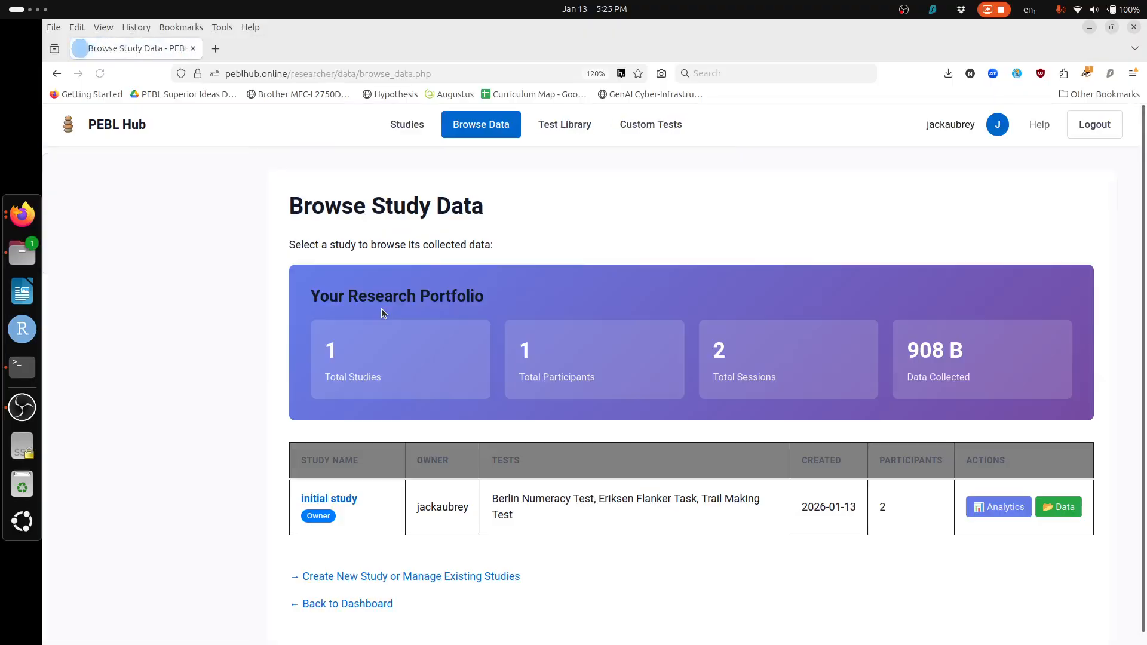
pyautogui.moveTo(608, 311); pyautogui.dragTo(364, 494)
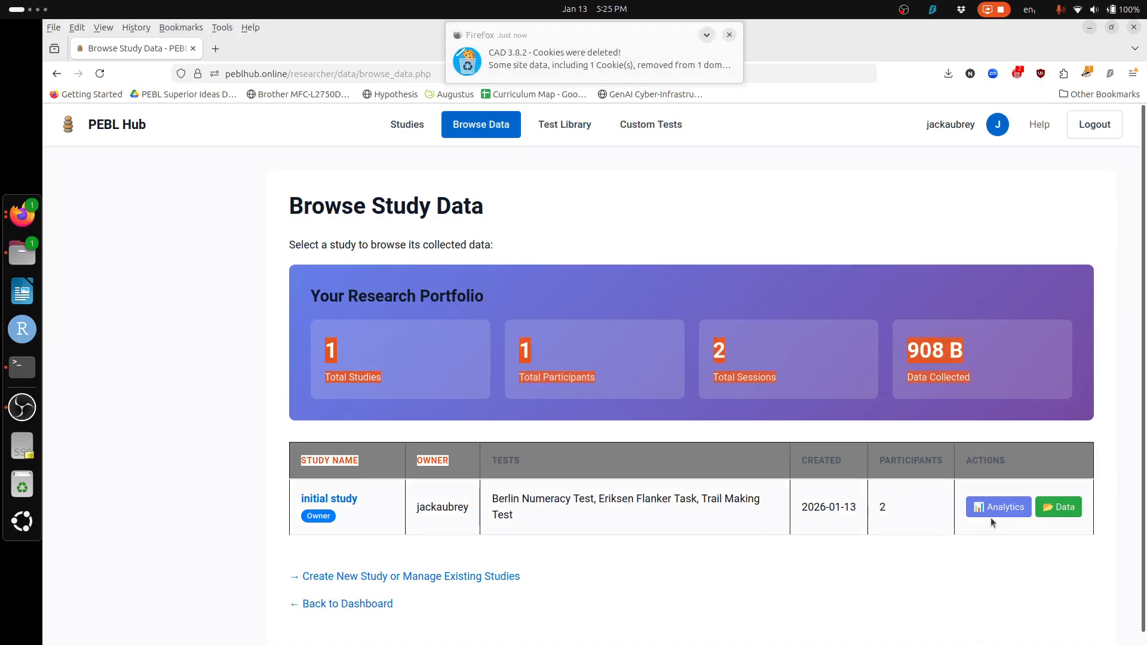
pyautogui.click(338, 502)
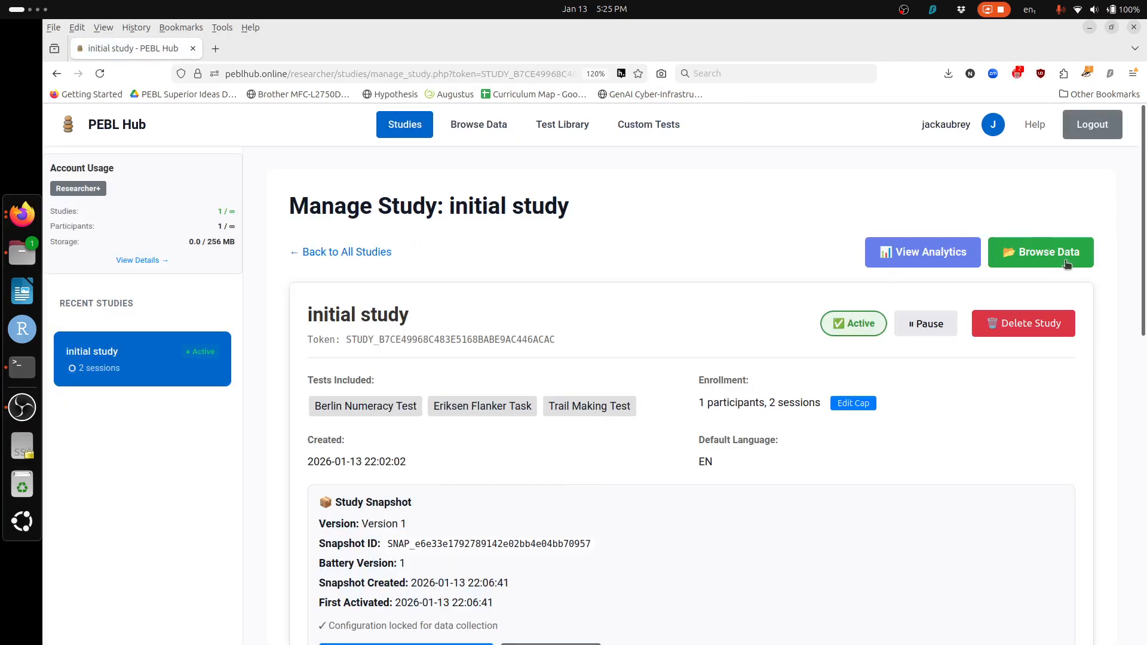
pyautogui.click(1066, 263)
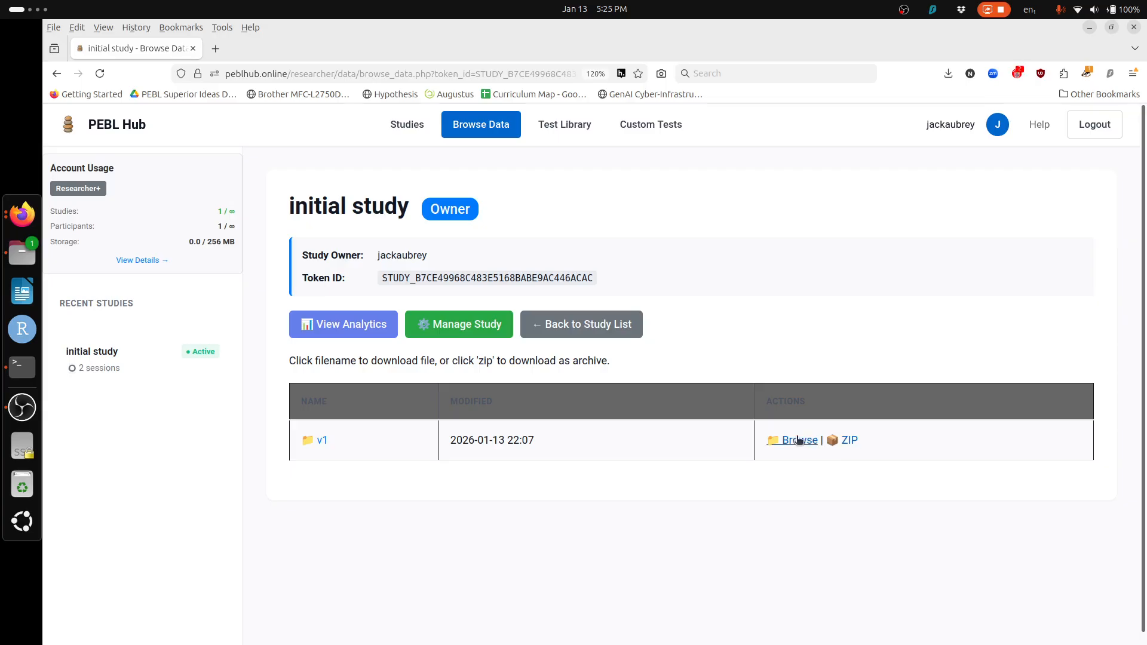
pyautogui.click(799, 440)
pyautogui.click(333, 470)
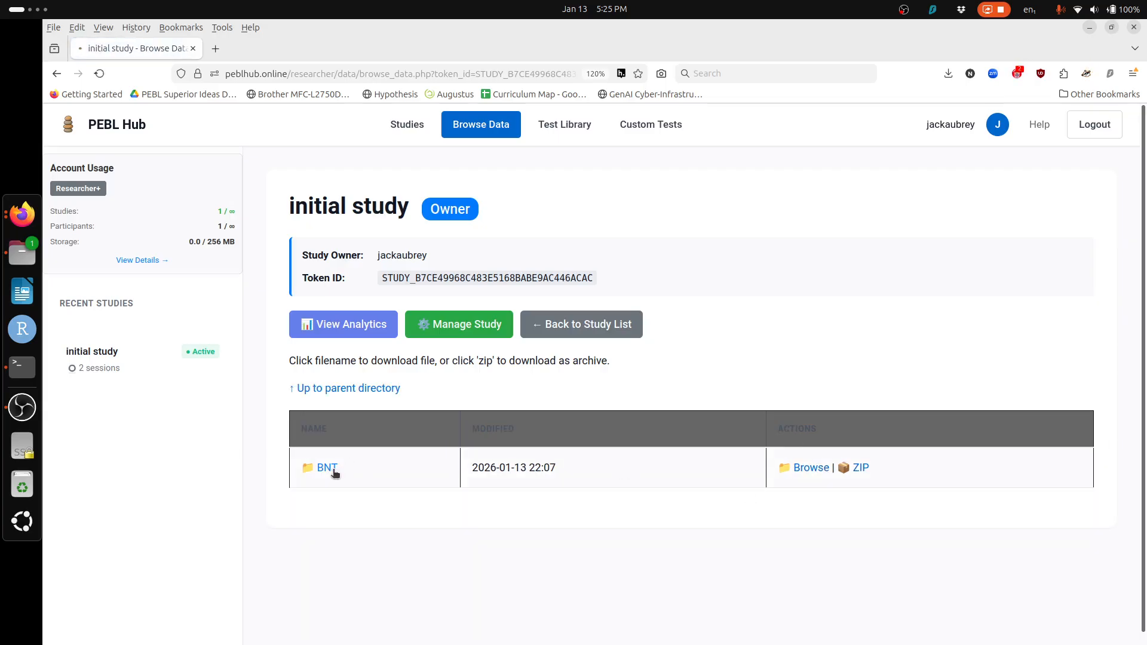
pyautogui.click(368, 472)
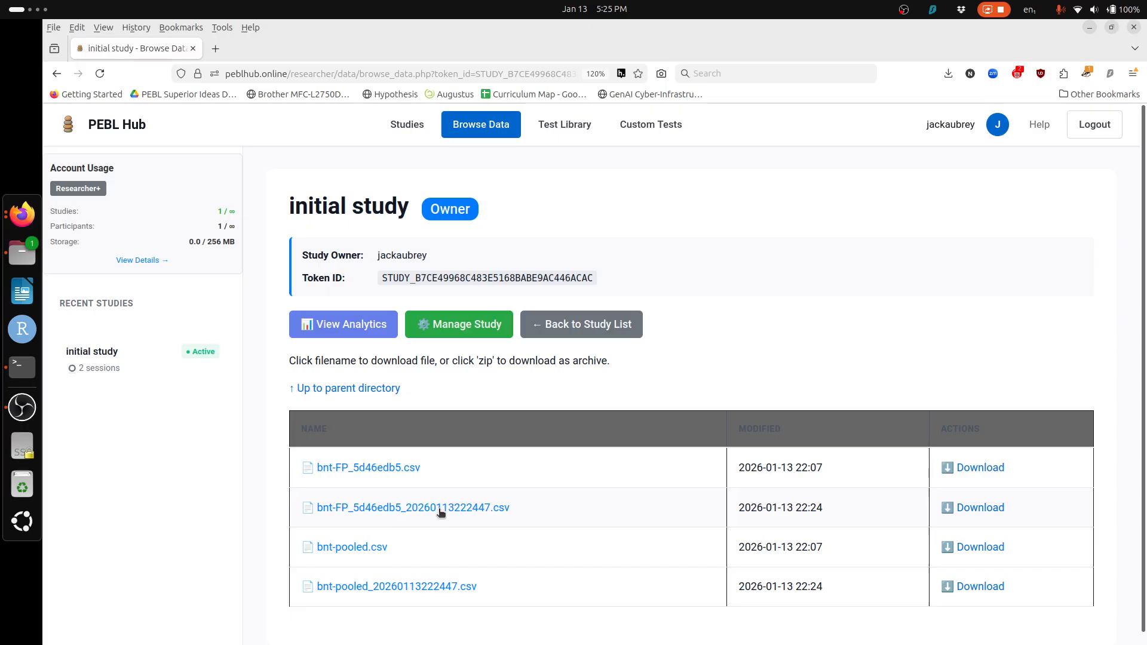
pyautogui.click(357, 547)
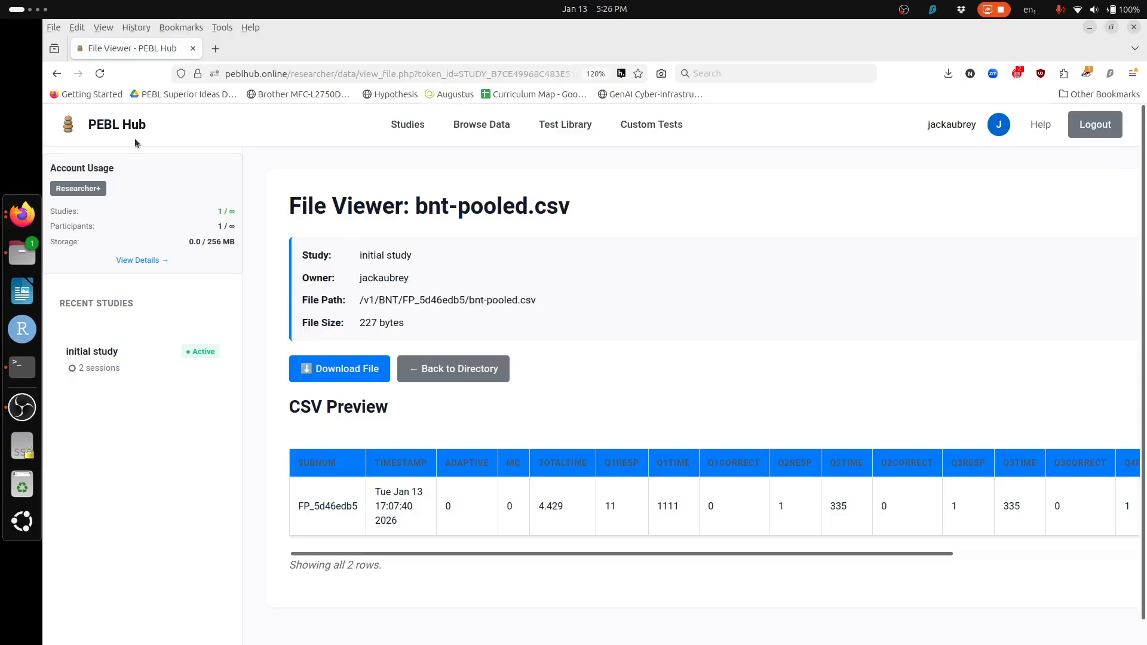
pyautogui.click(56, 73)
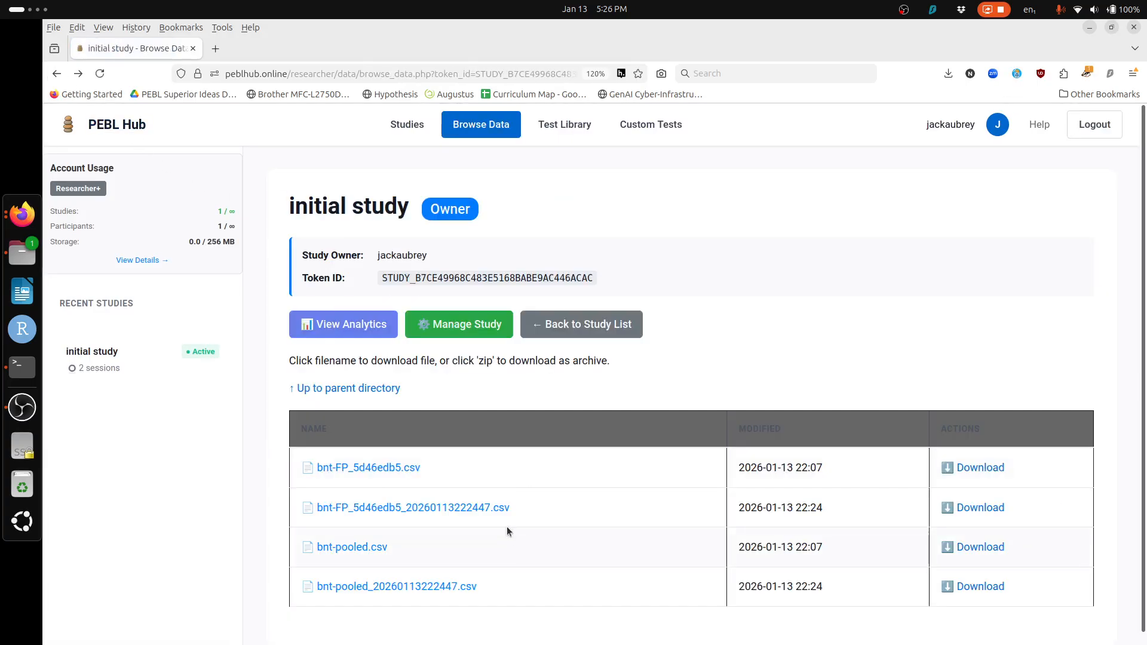
pyautogui.click(380, 472)
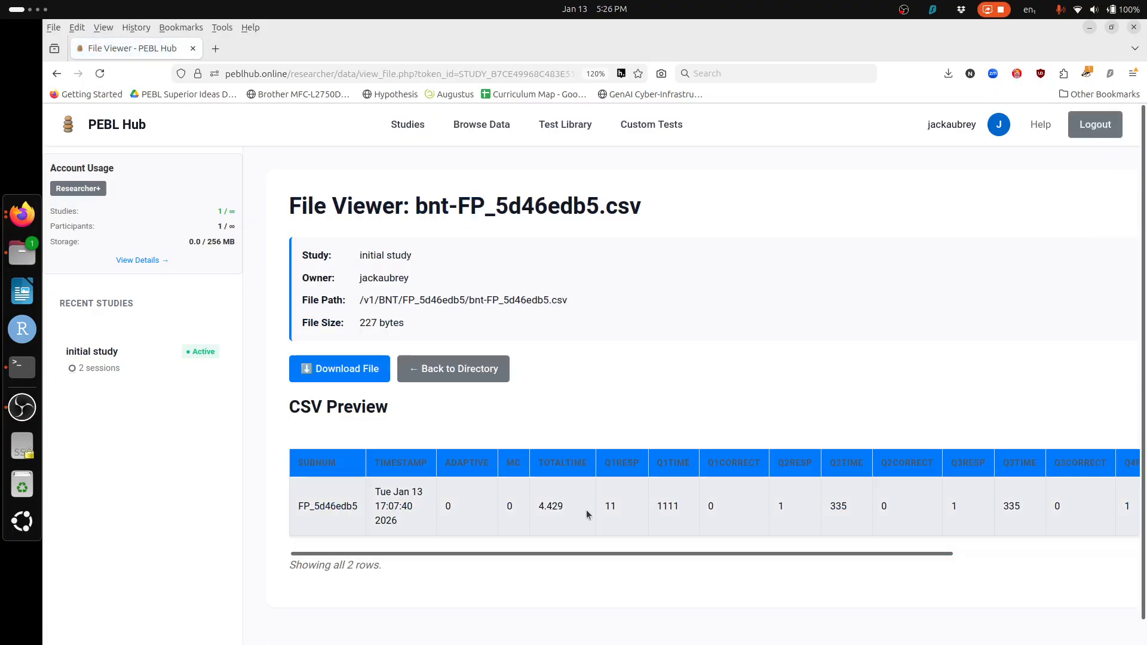
pyautogui.click(57, 74)
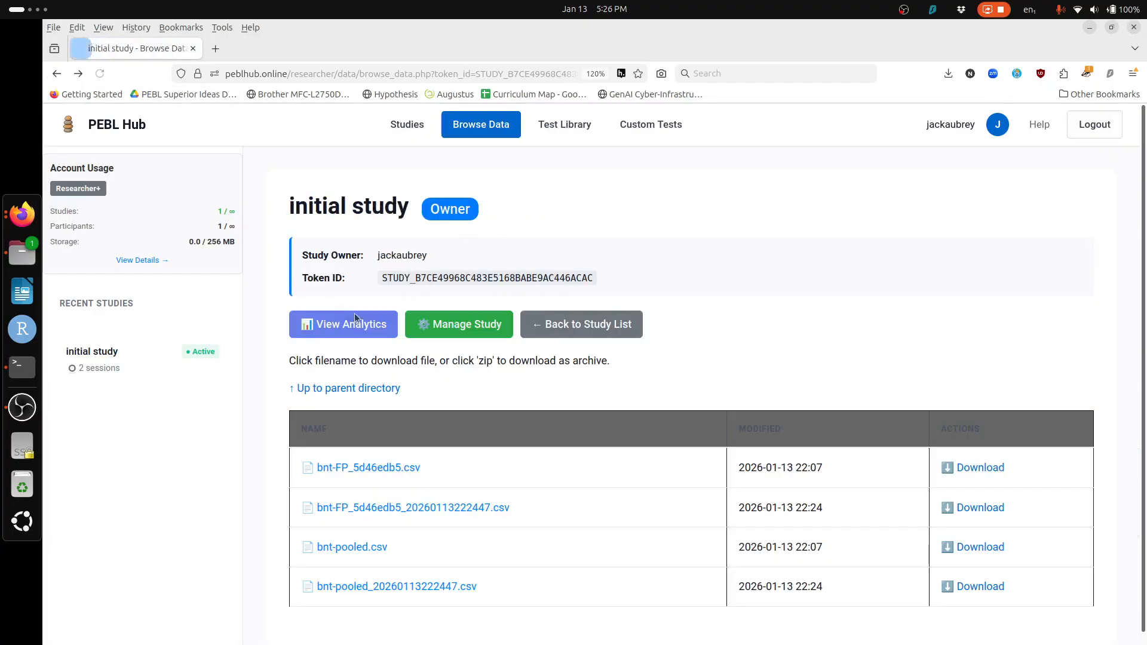
pyautogui.click(486, 509)
pyautogui.hscroll(5, 643, 514)
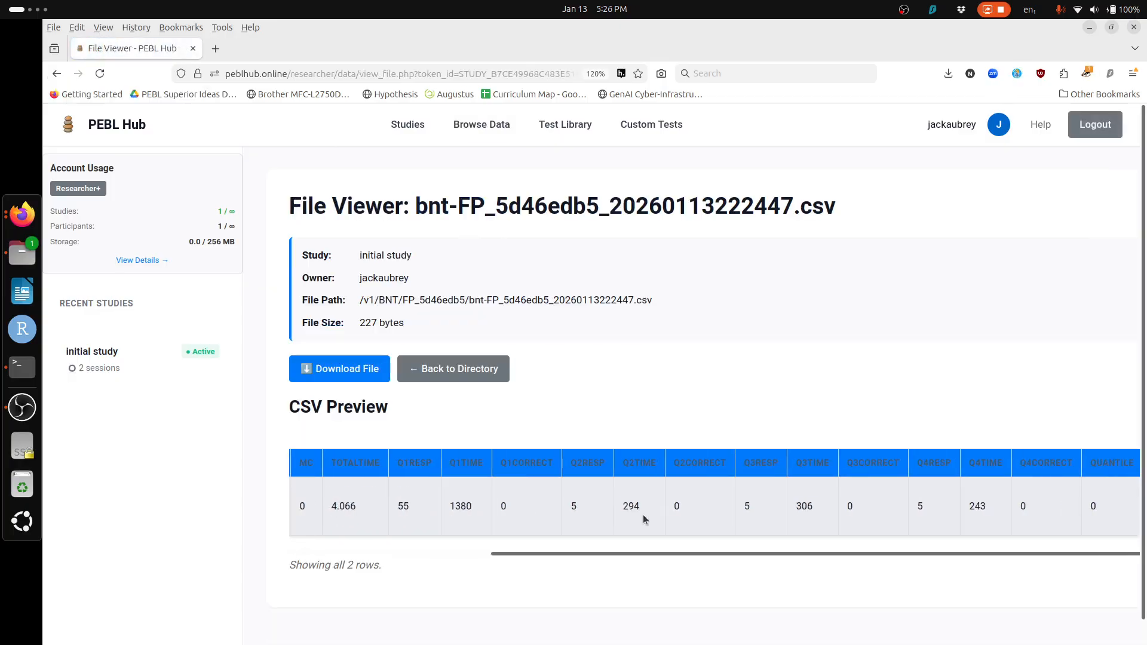
pyautogui.doubleClick(578, 507)
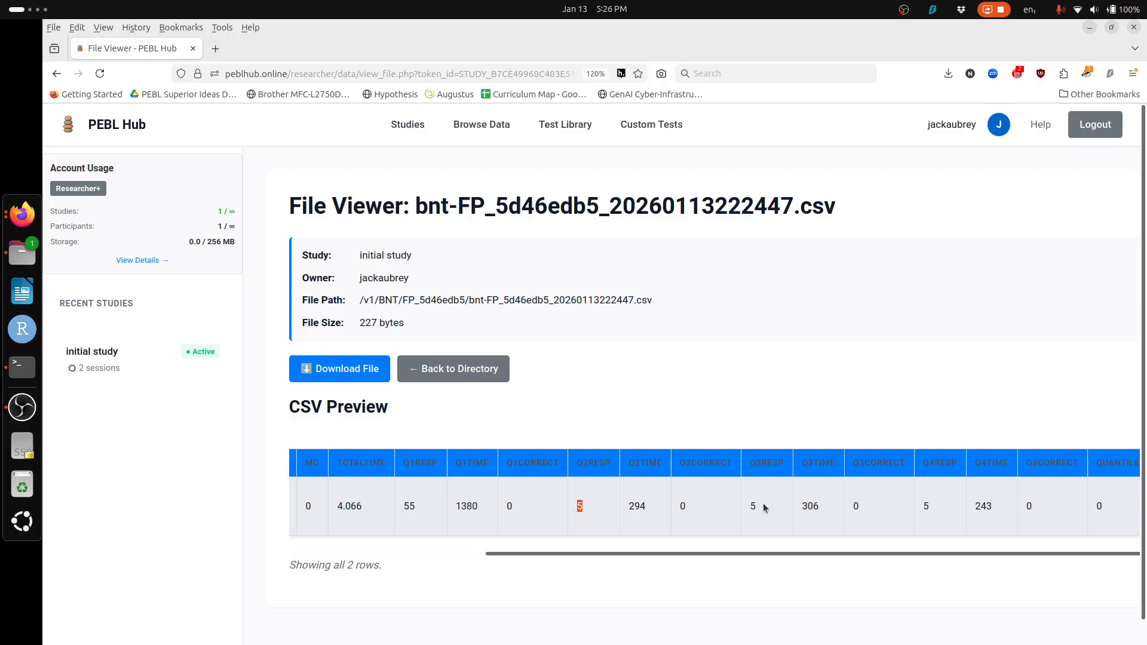
pyautogui.doubleClick(753, 506)
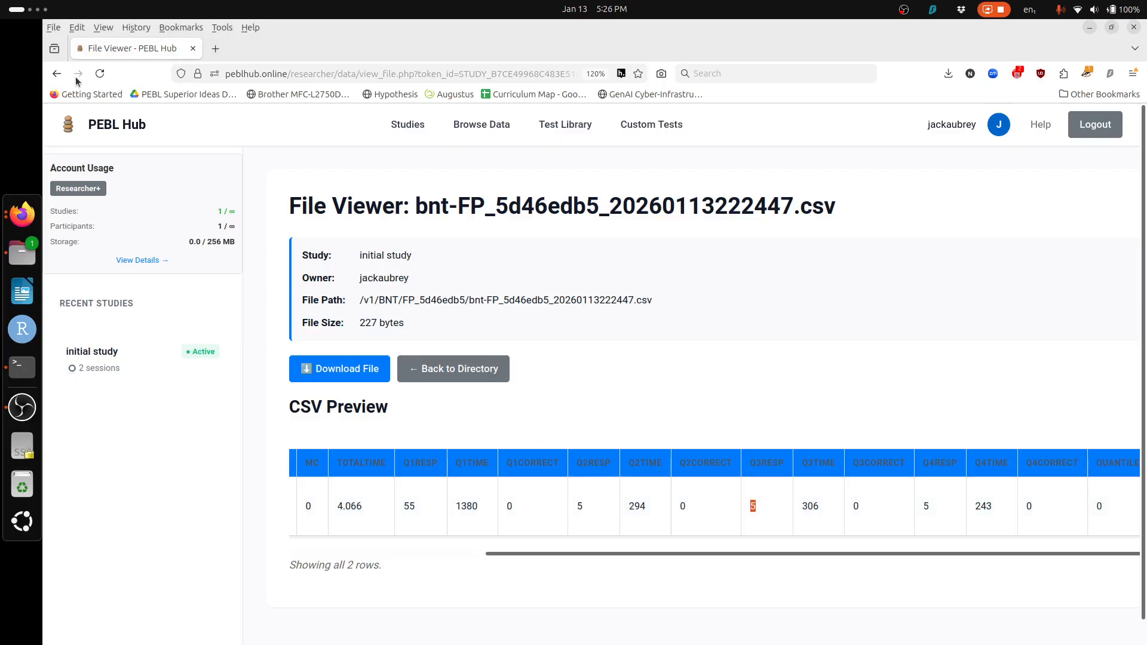
pyautogui.click(56, 73)
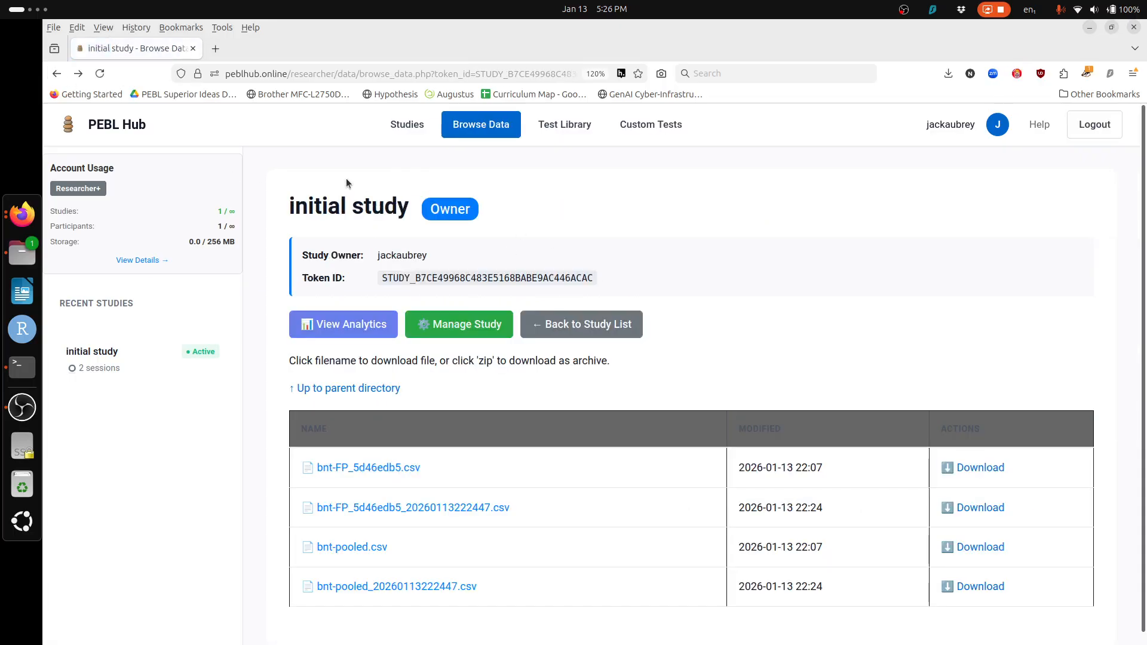
# Step: From the Studies list, open initial study's Manage Study page and choose View Analytics
pyautogui.click(412, 126)
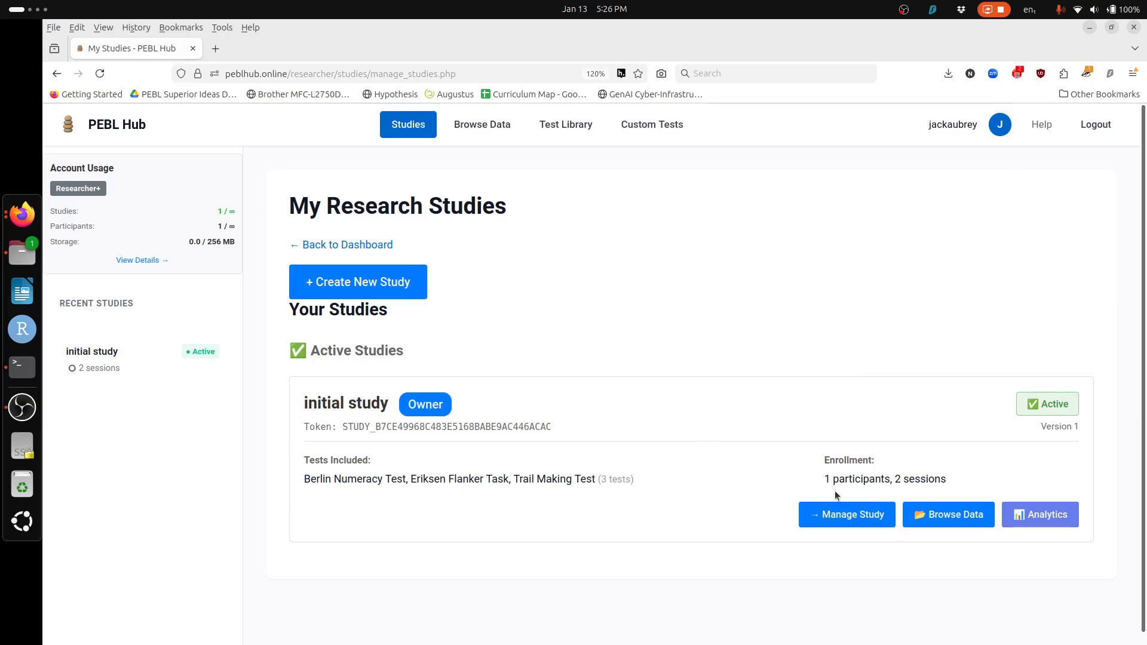
pyautogui.click(845, 517)
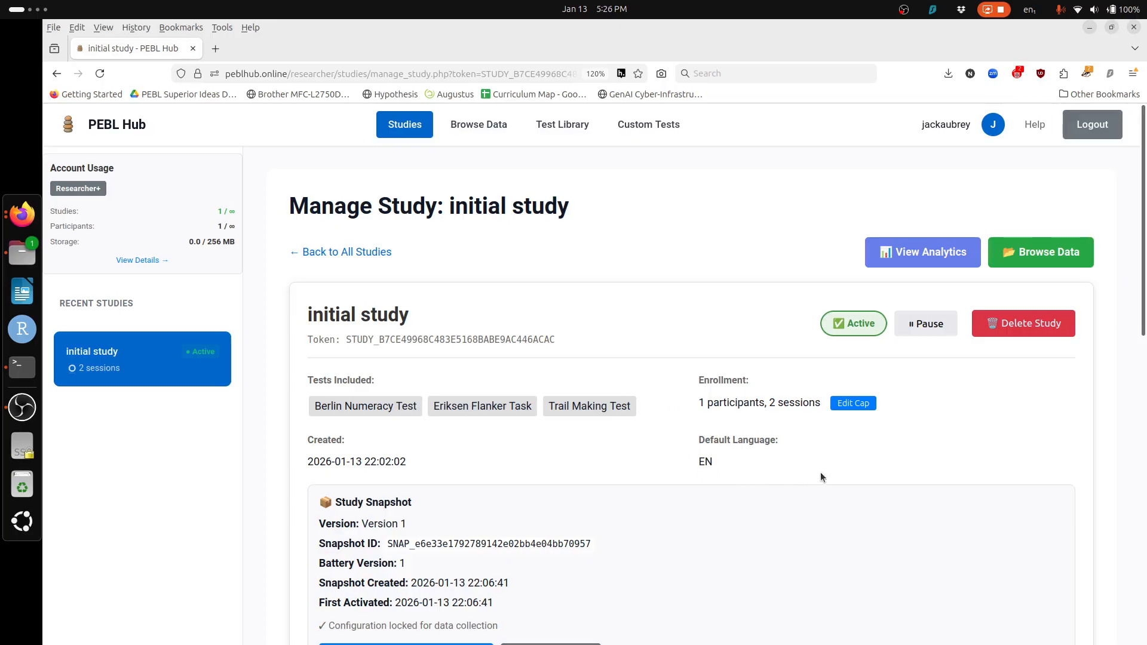
pyautogui.click(896, 253)
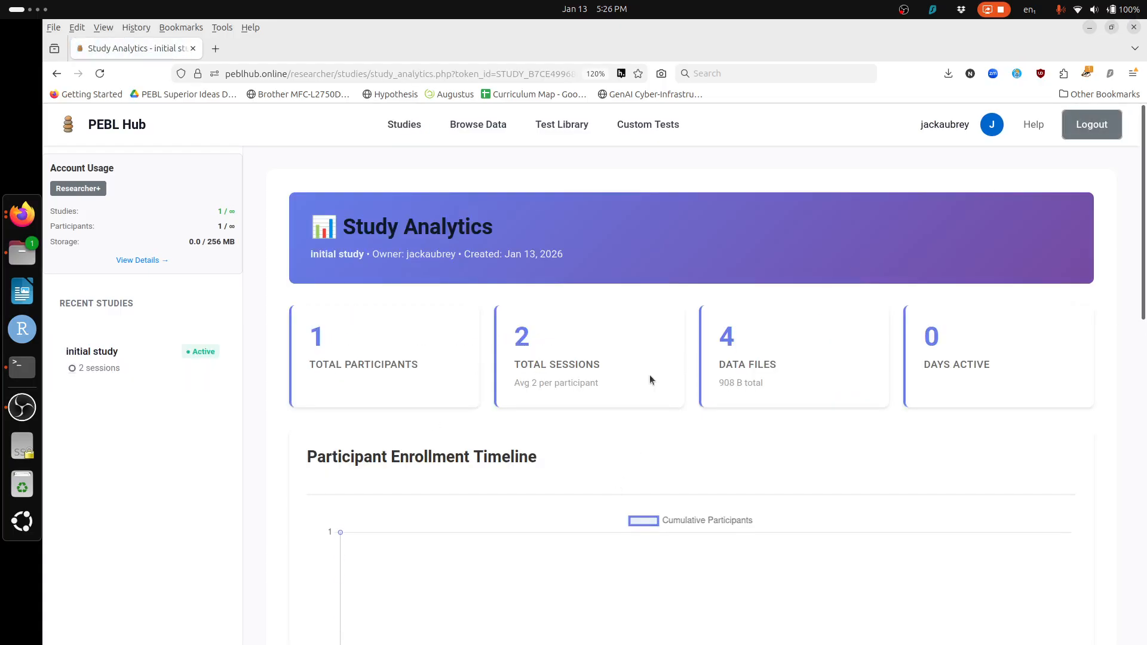
# Step: Scroll through the initial study's summary cards, timeline, BNT completion breakdown and session log
pyautogui.scroll(-5, 888, 363)
pyautogui.scroll(4, 888, 363)
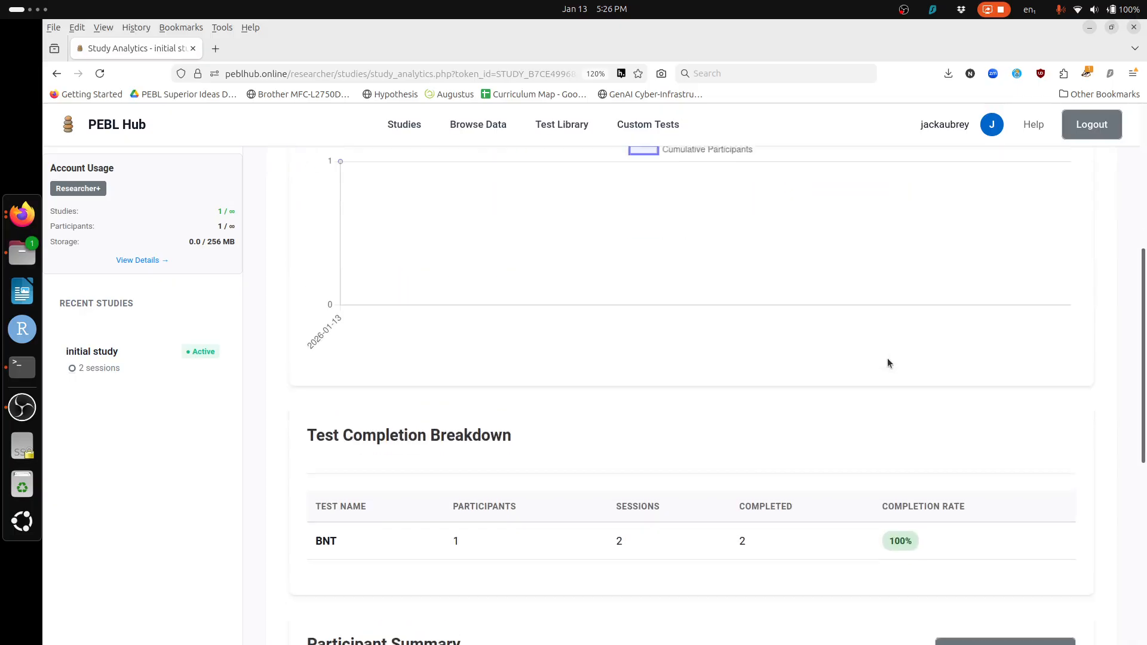
pyautogui.scroll(1, 888, 363)
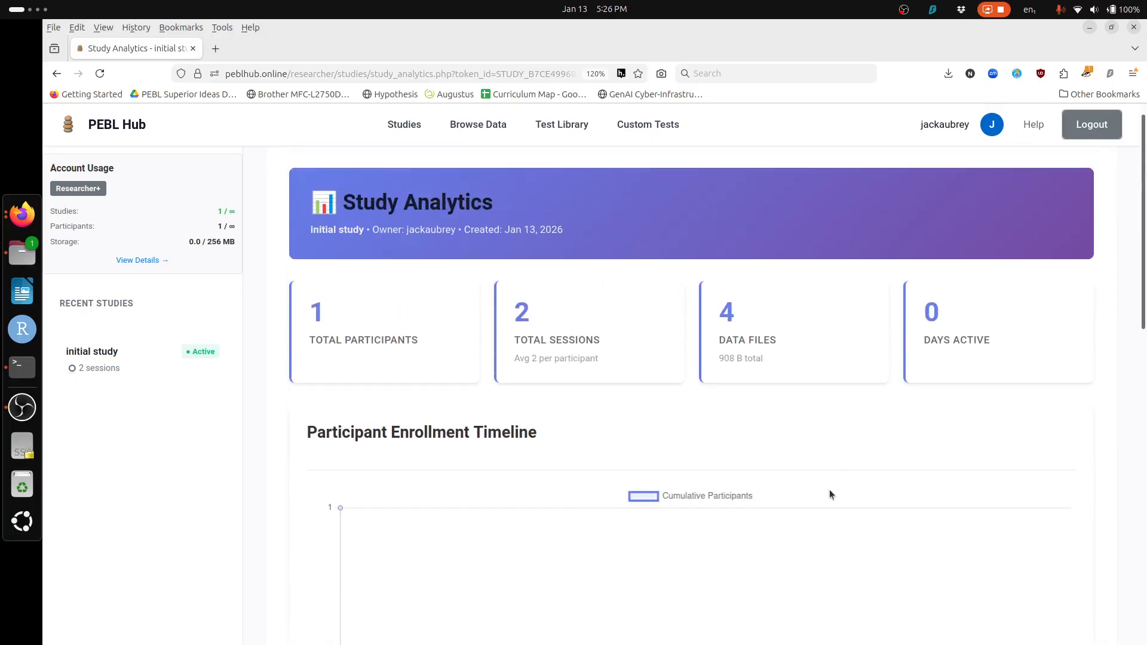
pyautogui.scroll(-10, 829, 494)
pyautogui.scroll(-3, 829, 490)
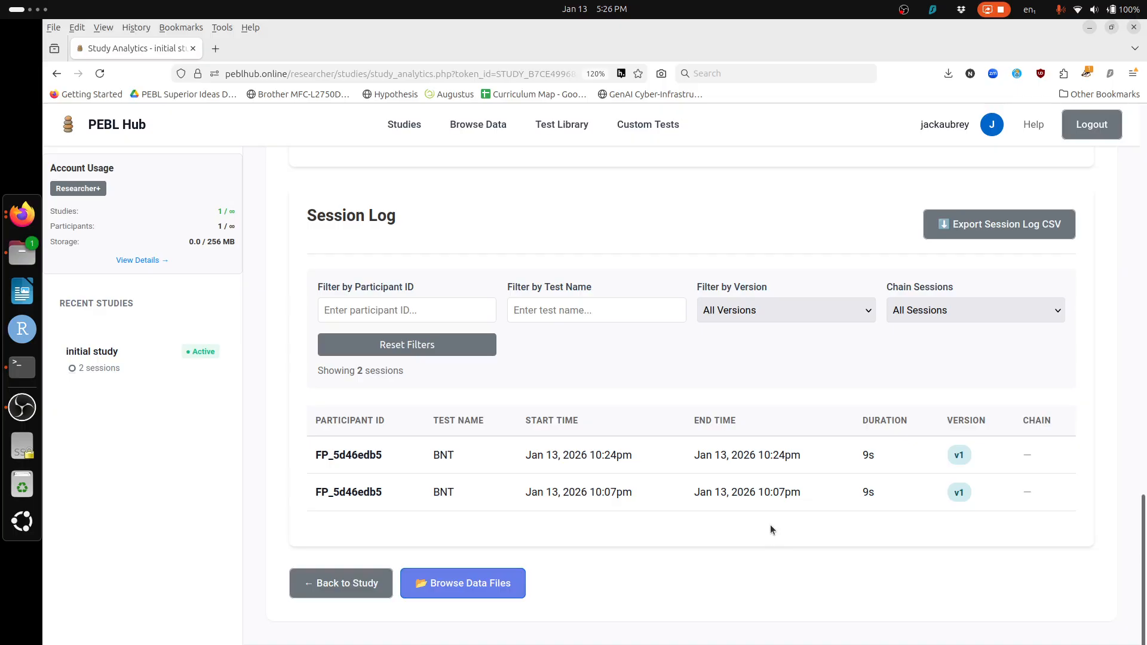
pyautogui.scroll(12, 771, 525)
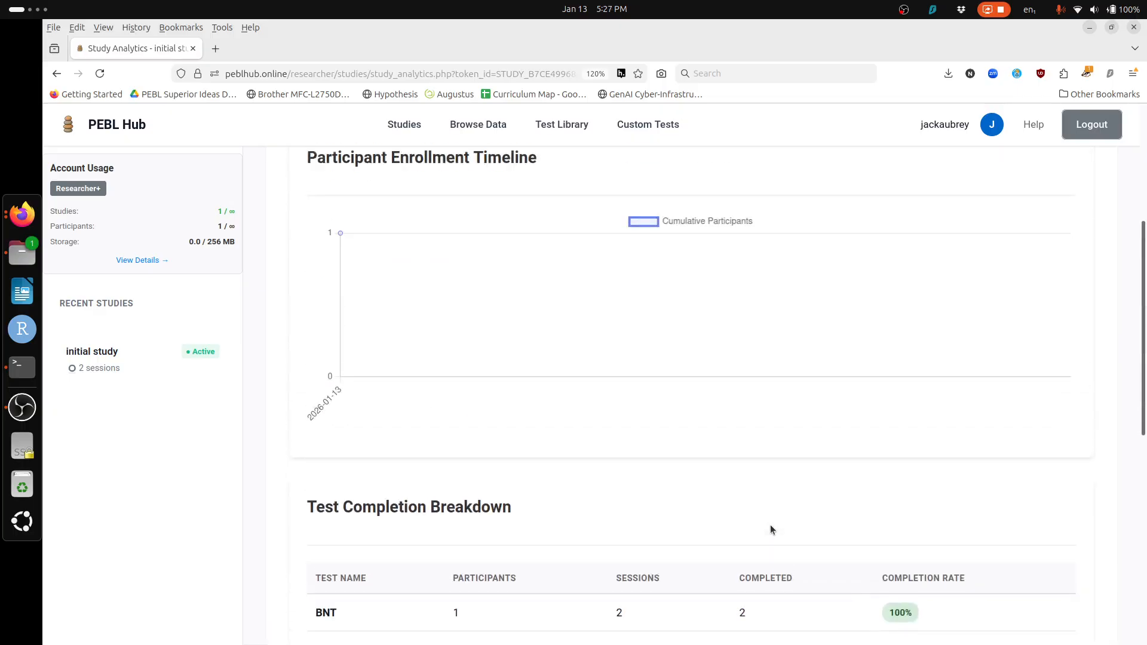